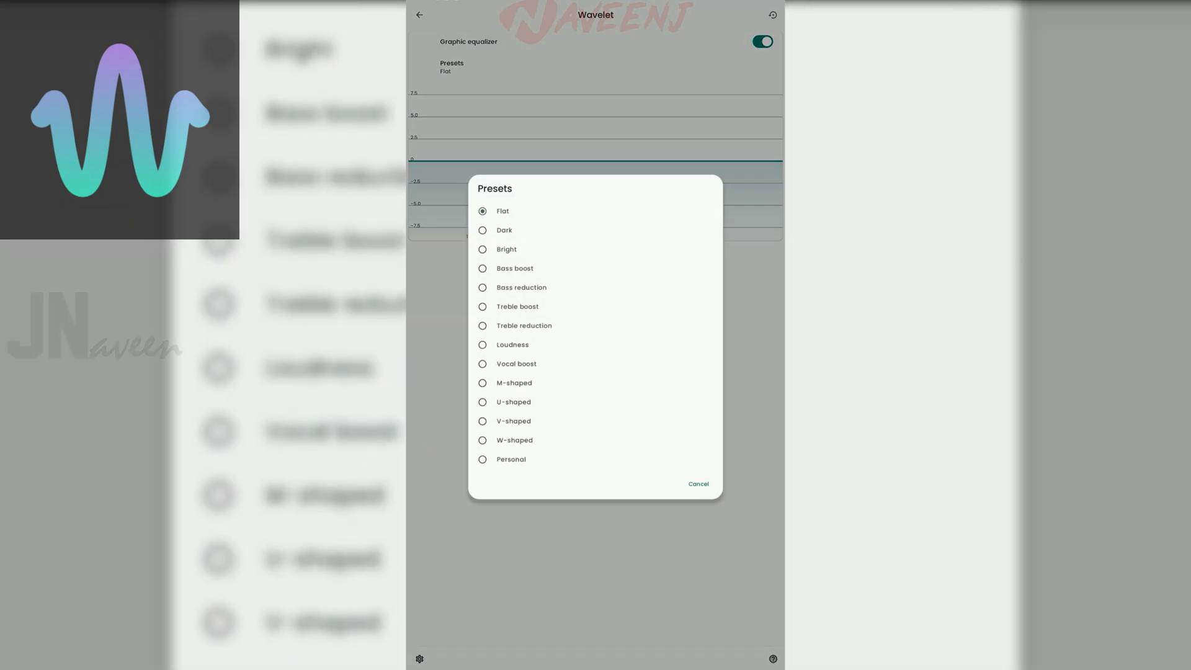
# Apply the Dark, Bright, Bass boost and Bass reduction equalizer presets in turn
pyautogui.click(595, 230)
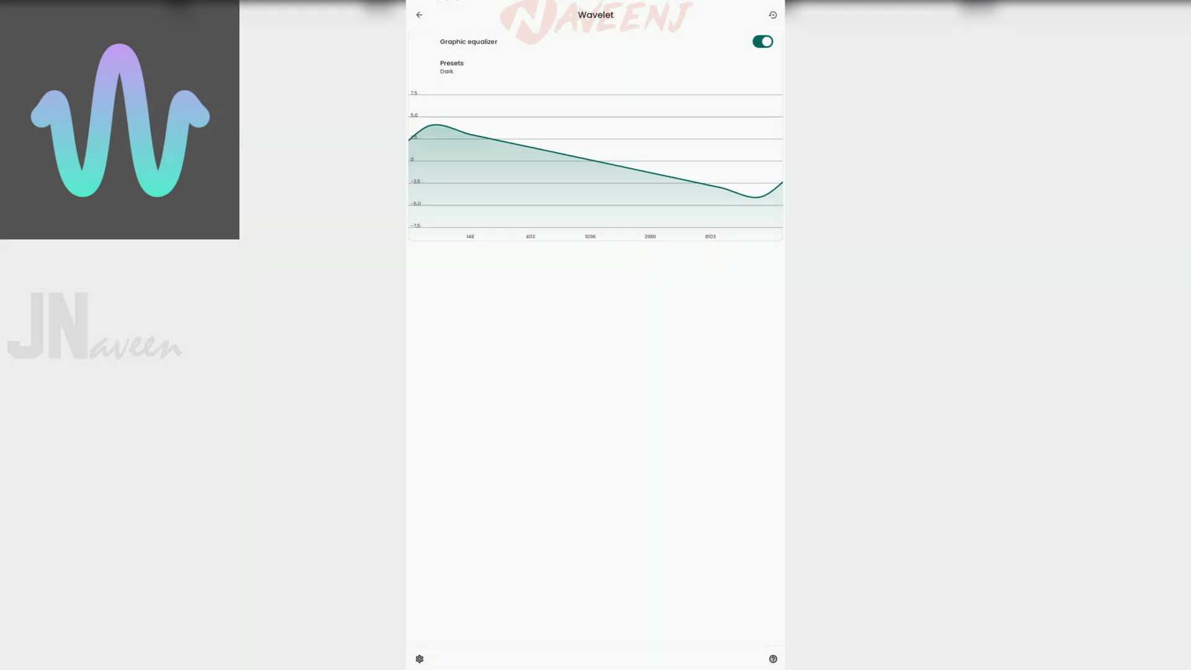
pyautogui.click(452, 68)
pyautogui.click(595, 250)
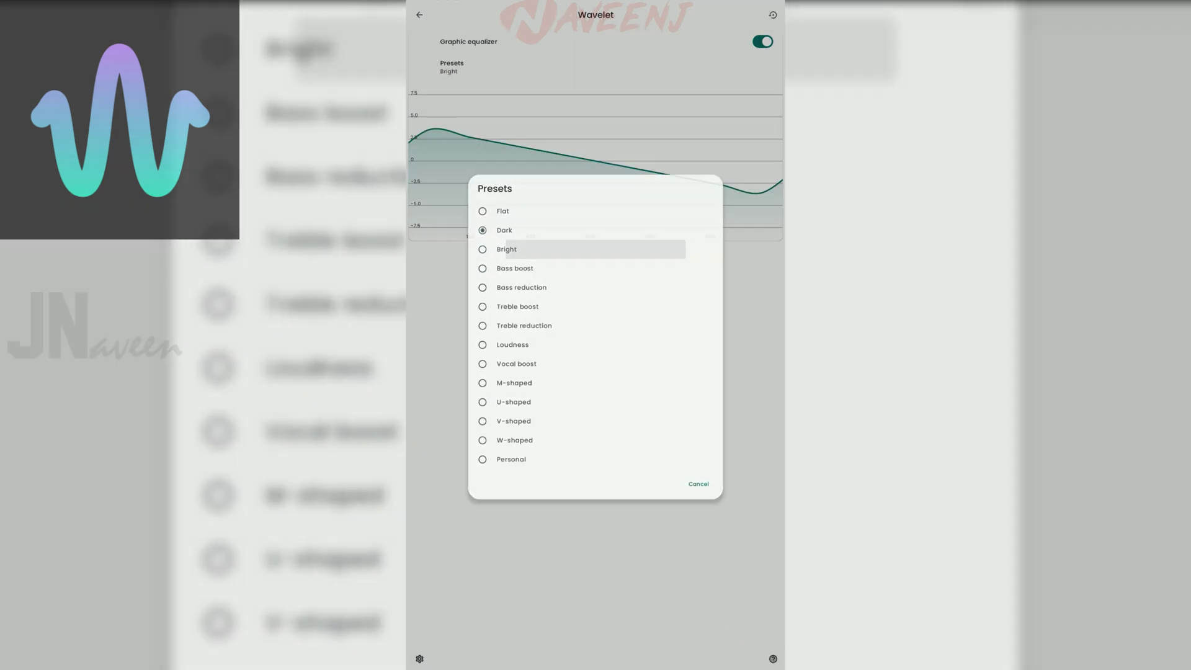
pyautogui.click(451, 67)
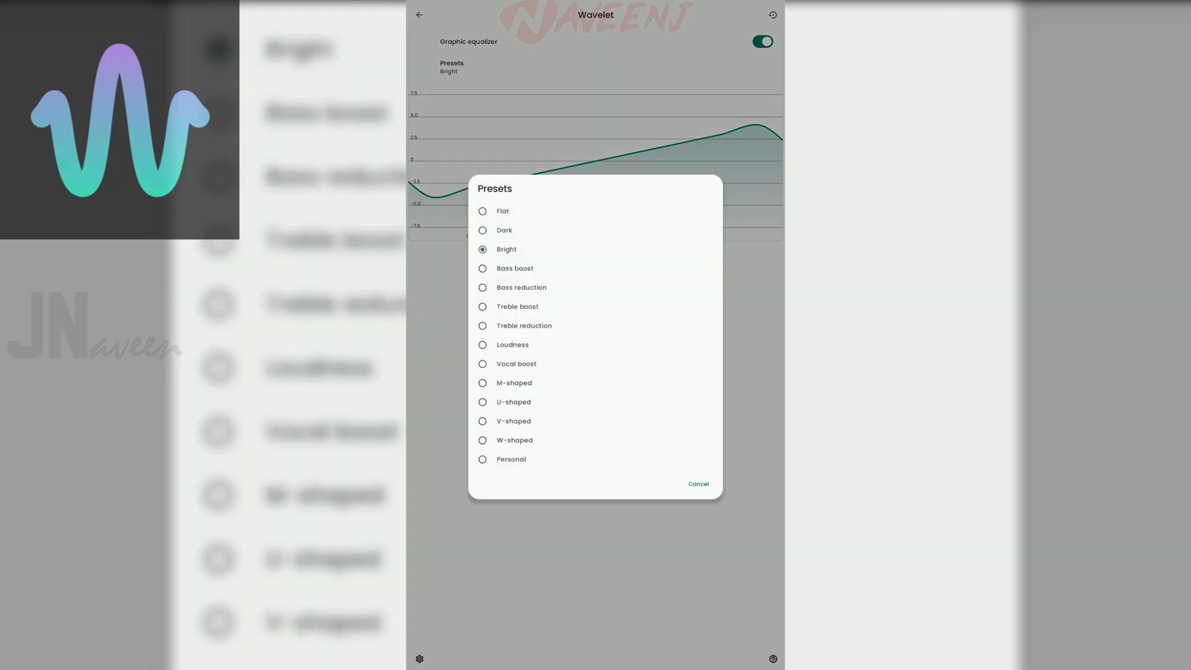
pyautogui.click(515, 268)
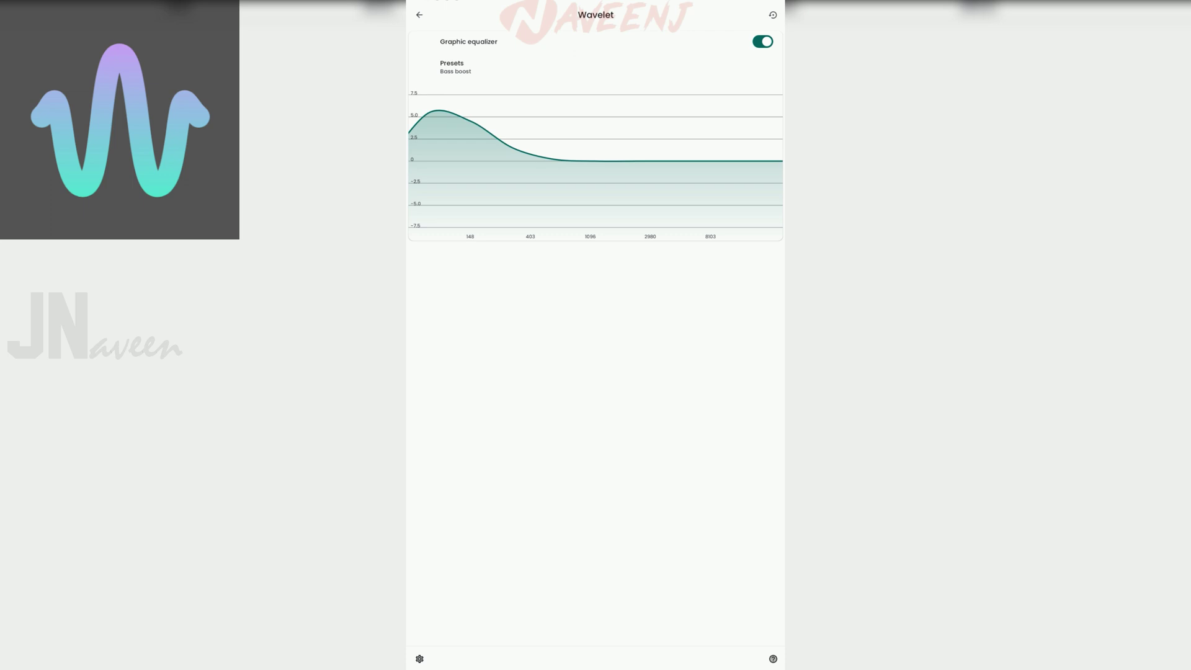
pyautogui.click(451, 68)
pyautogui.click(514, 288)
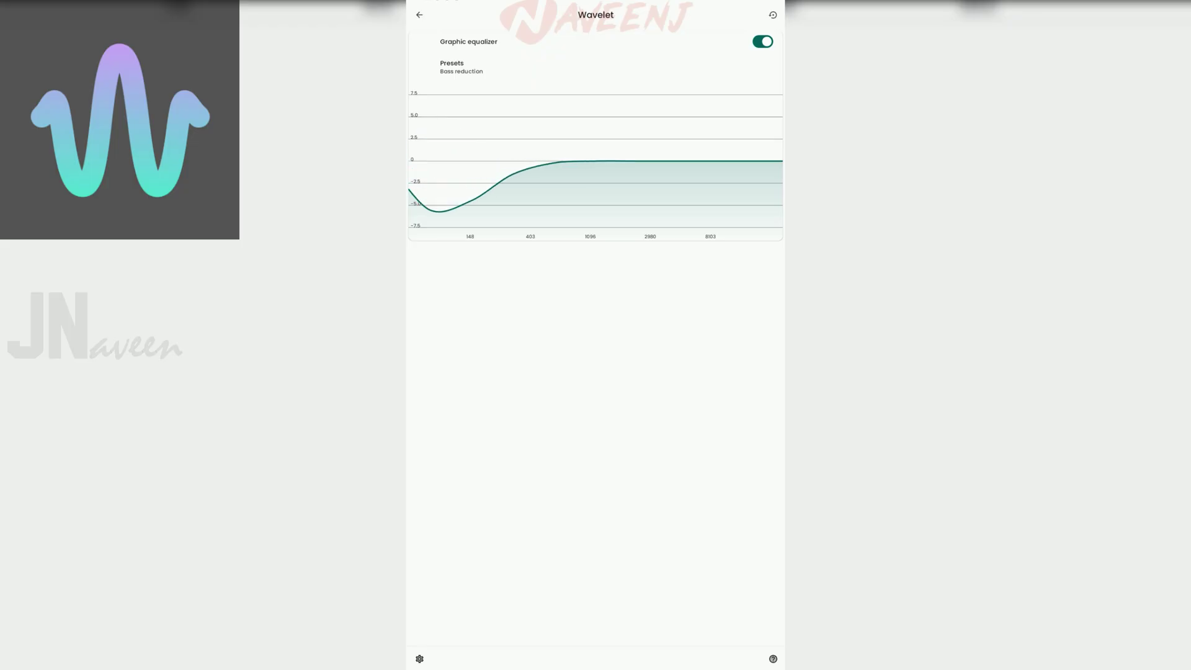
# Apply the Treble boost, Treble reduction, Loudness and Vocal boost presets in turn
pyautogui.click(451, 67)
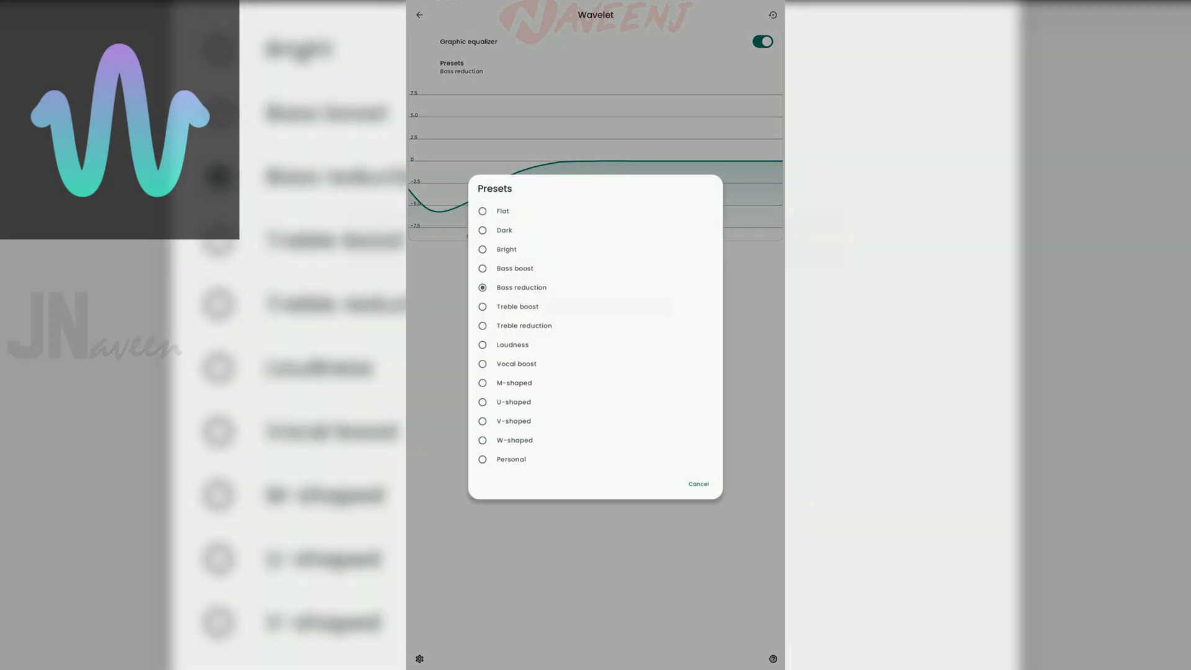
pyautogui.click(517, 306)
pyautogui.click(451, 68)
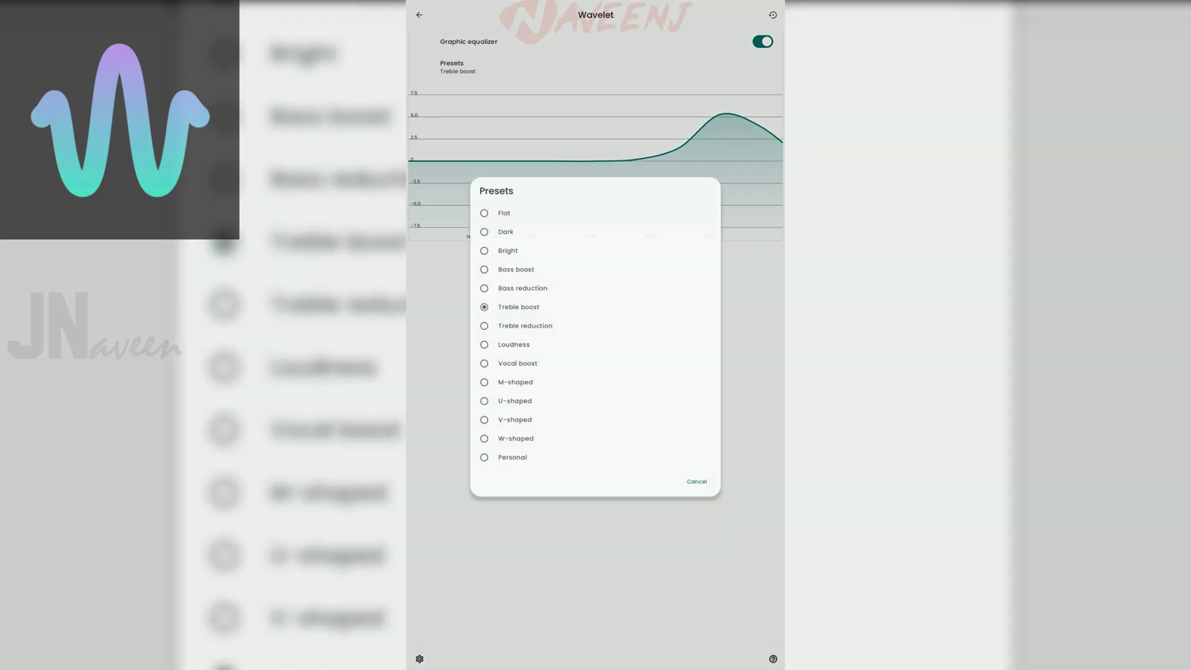
pyautogui.click(511, 325)
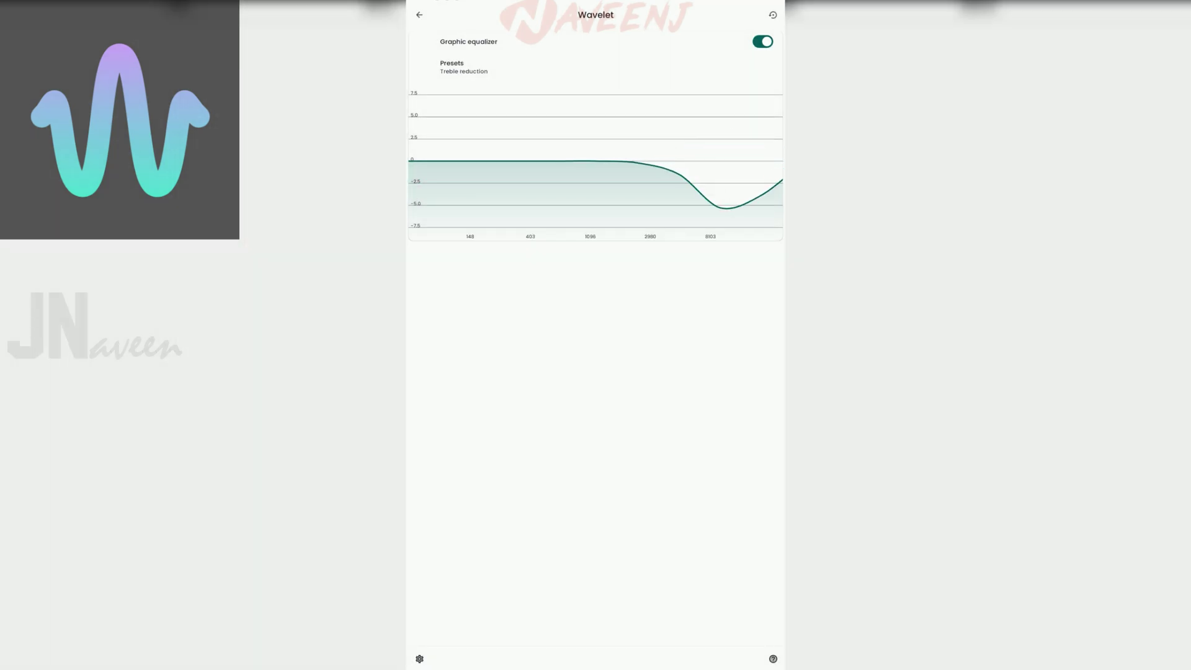
pyautogui.click(451, 67)
pyautogui.click(511, 345)
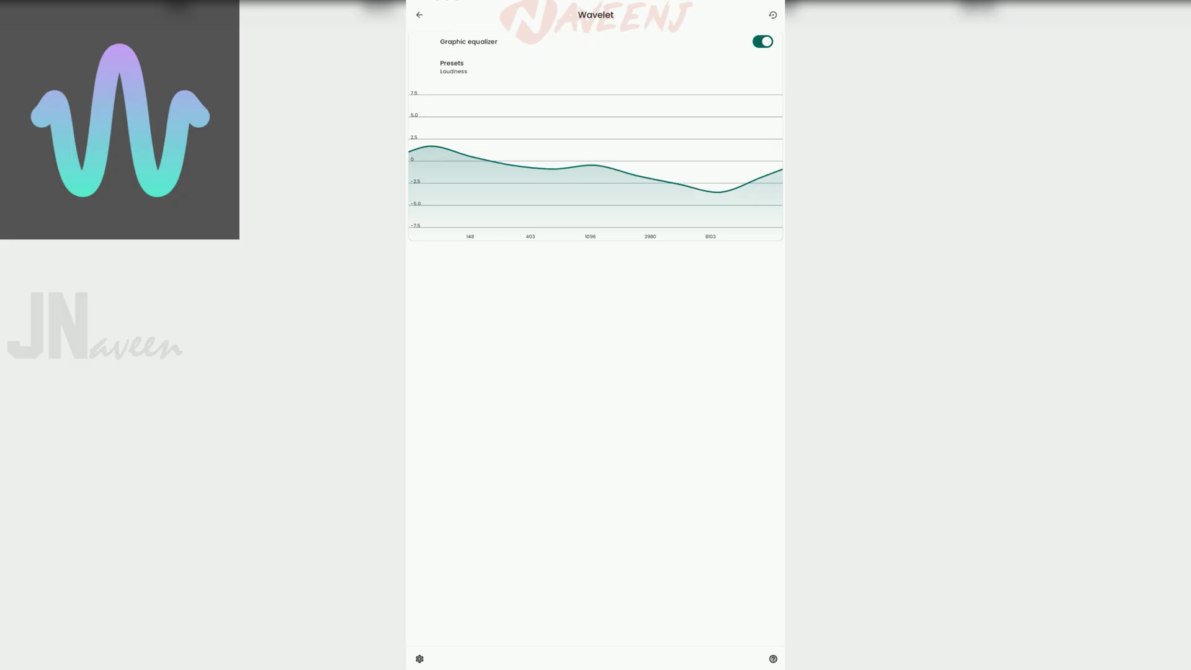
pyautogui.click(451, 67)
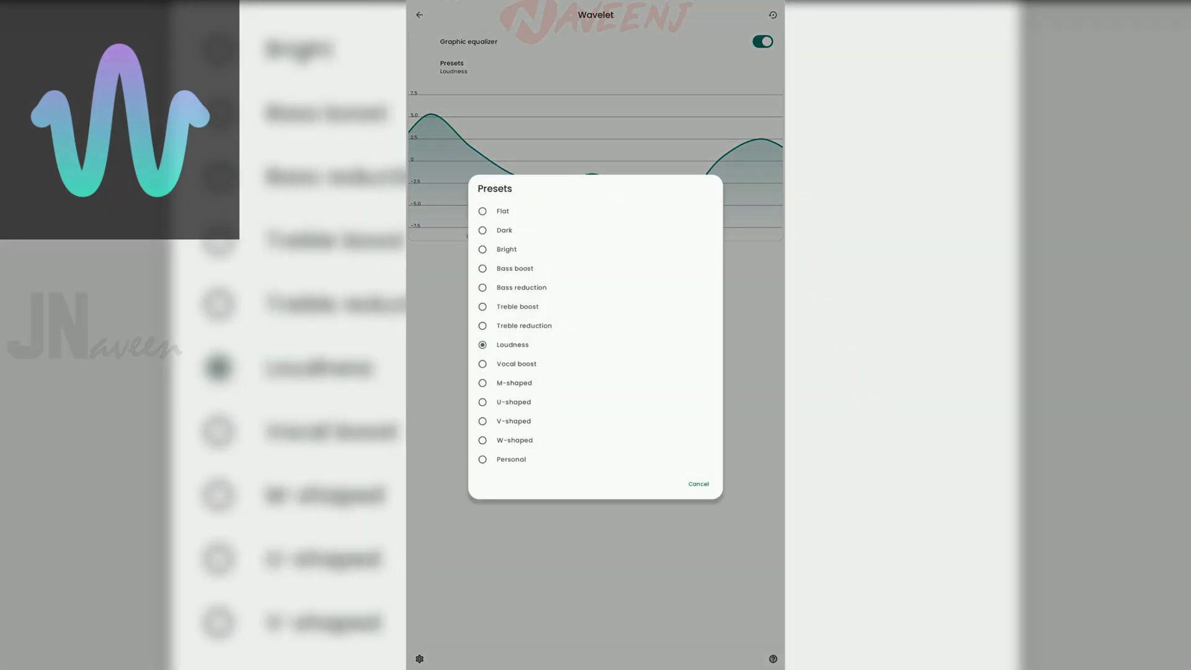
pyautogui.click(512, 363)
# Apply the M-, U-, V- and W-shaped presets, then settle on the flat Personal preset
pyautogui.click(451, 67)
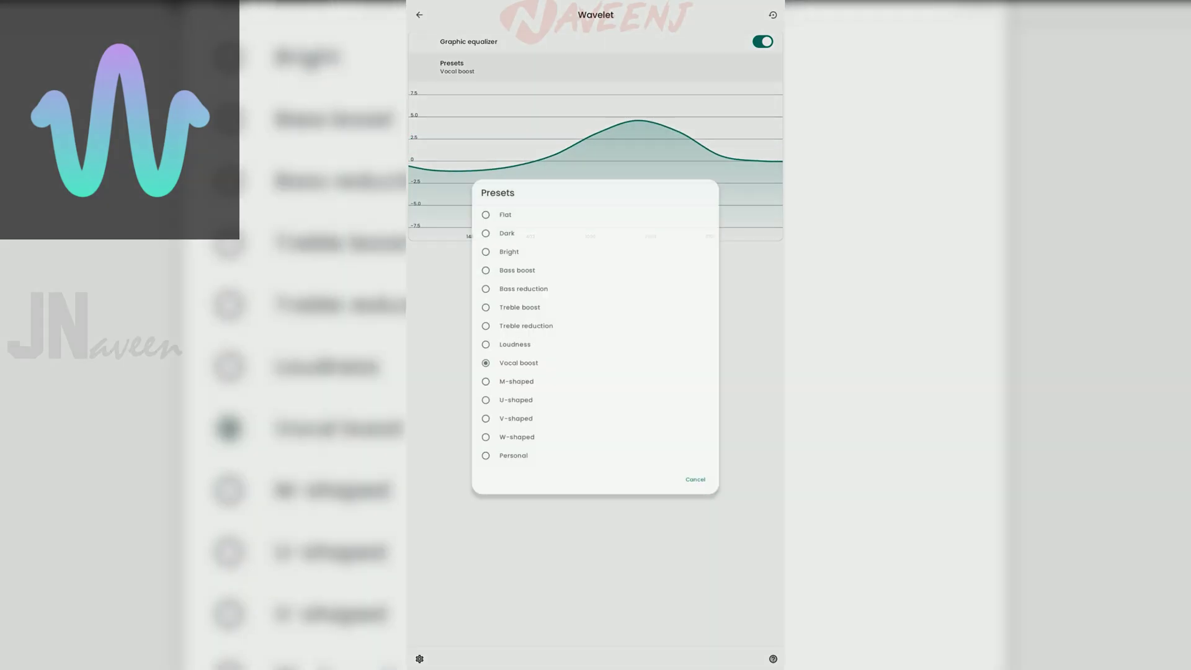
pyautogui.click(512, 382)
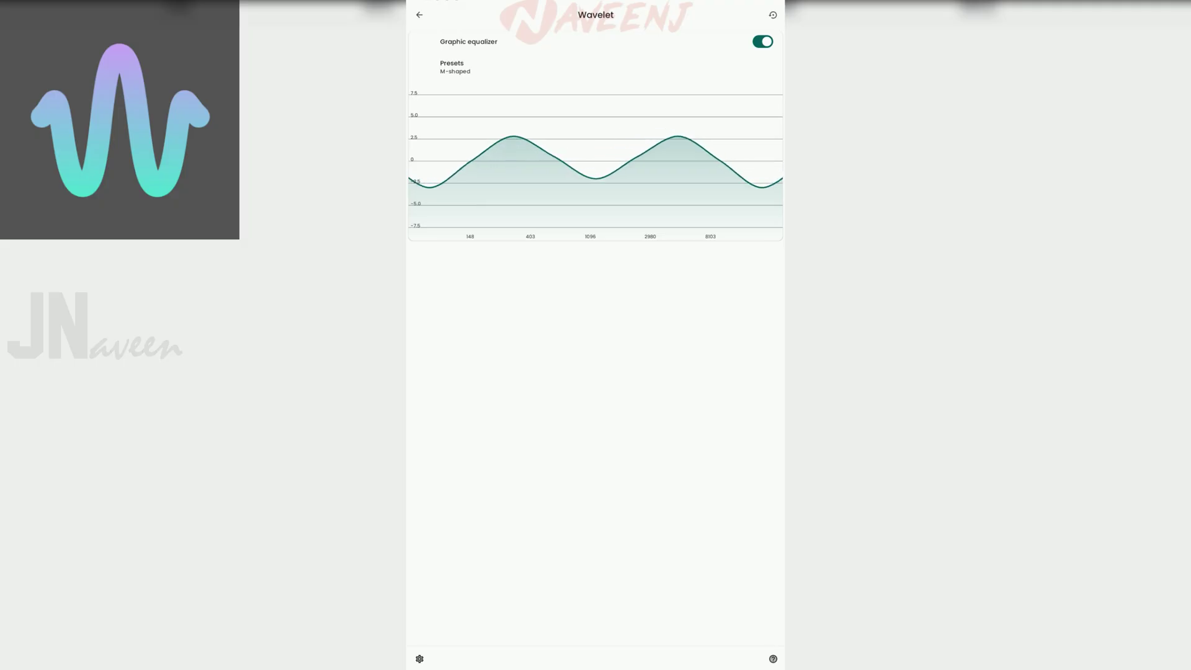
pyautogui.click(451, 67)
pyautogui.click(512, 403)
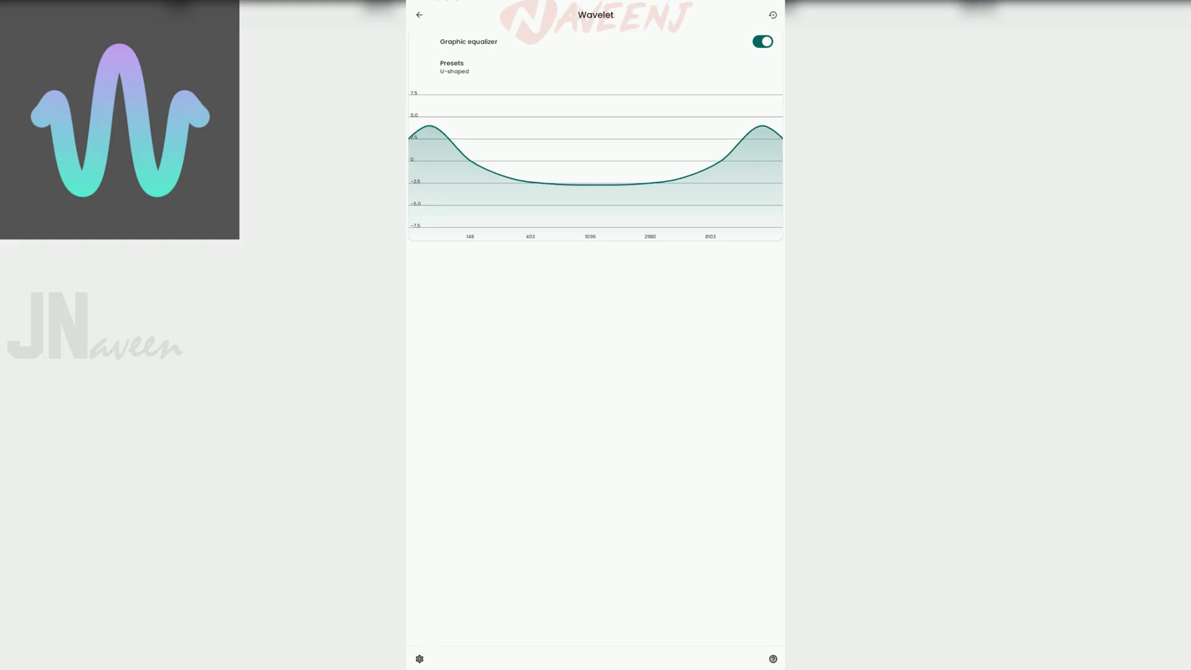
pyautogui.click(451, 68)
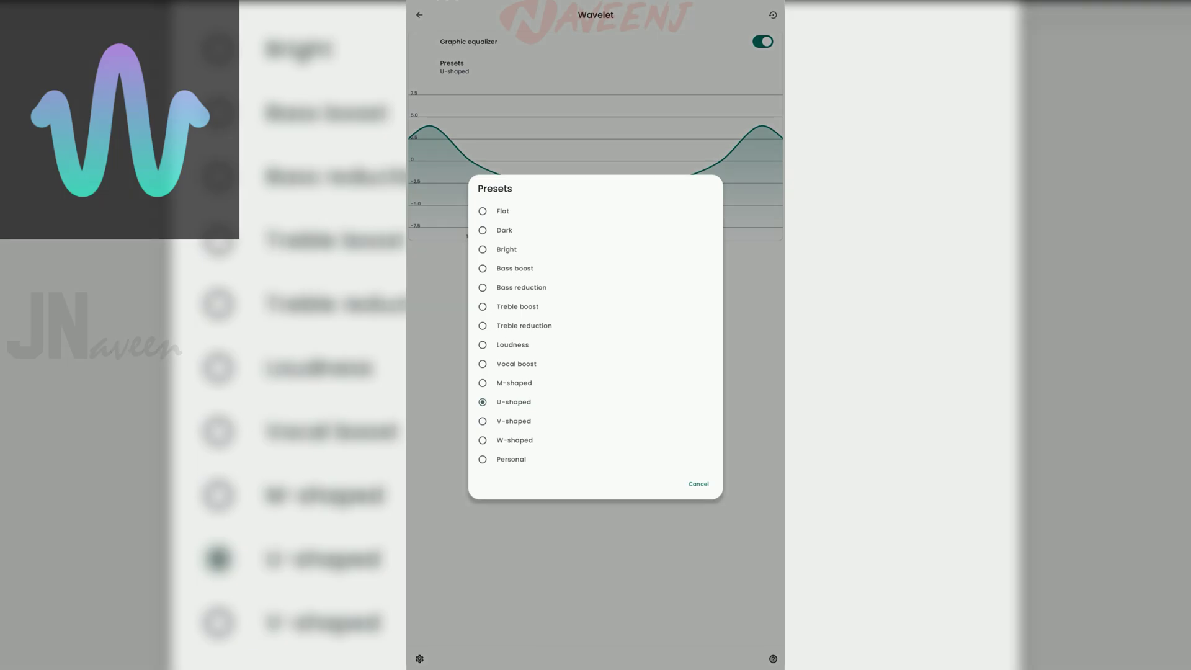
pyautogui.click(513, 421)
pyautogui.click(451, 67)
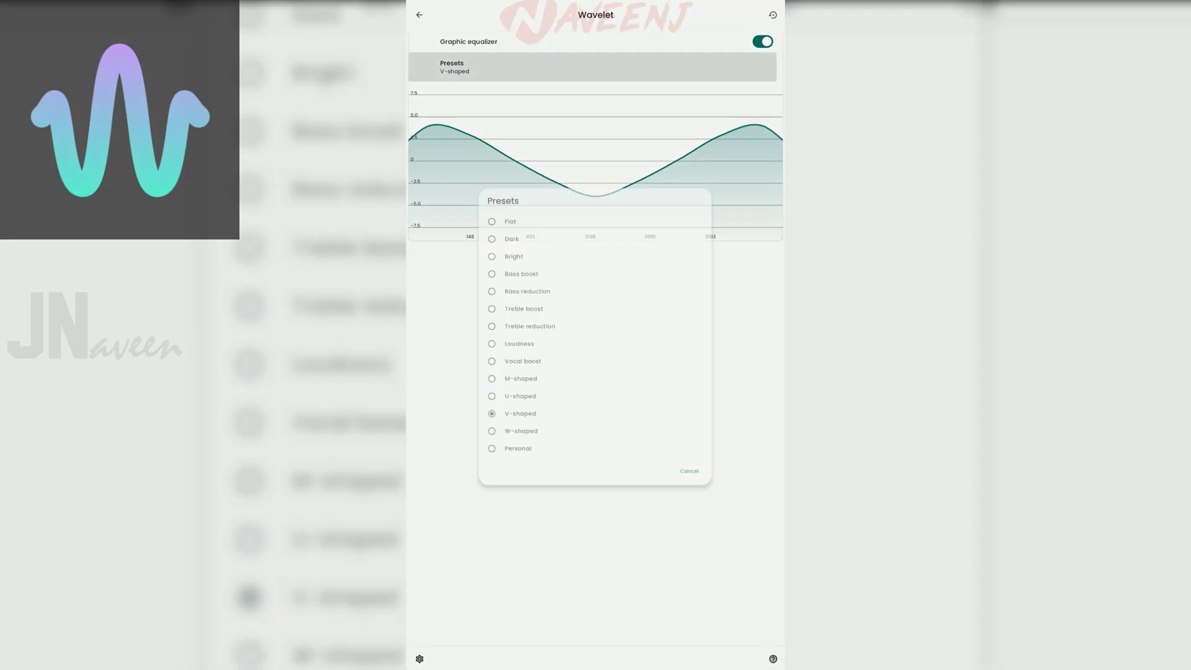
pyautogui.click(514, 440)
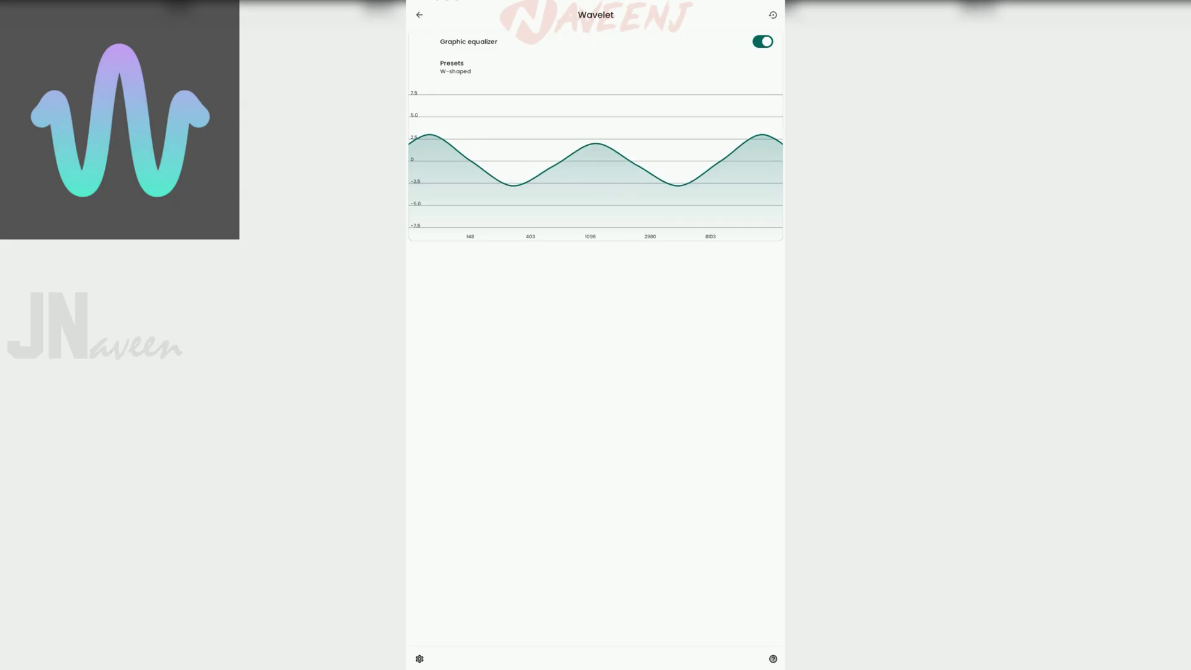
pyautogui.click(452, 67)
pyautogui.click(521, 460)
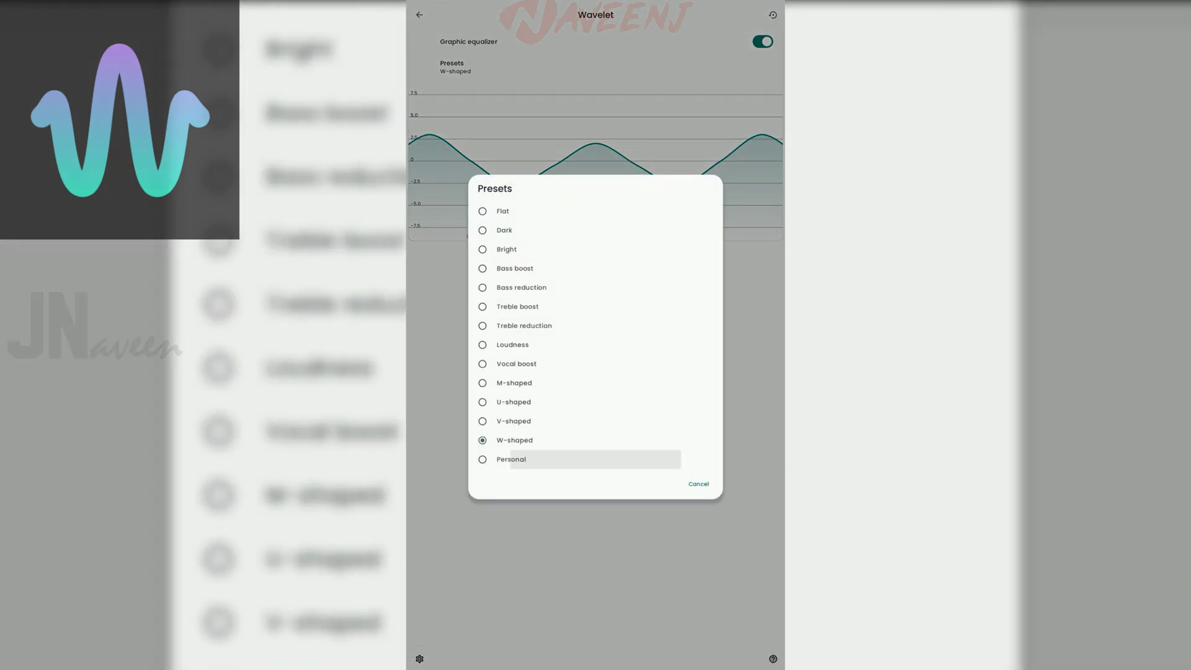
# In the Personal curve editor, boost 75 Hz to 6.3 and cut 300 Hz, 600 Hz and 1.2k to about -4 to -6
pyautogui.click(535, 161)
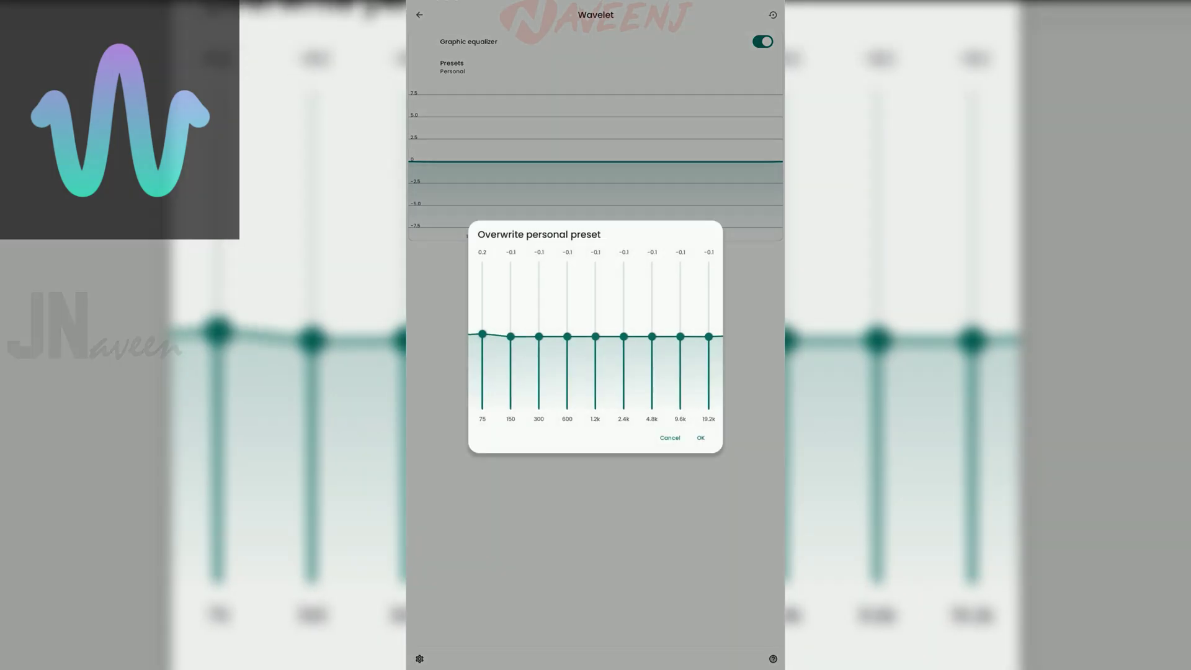
pyautogui.moveTo(482, 333); pyautogui.dragTo(482, 274)
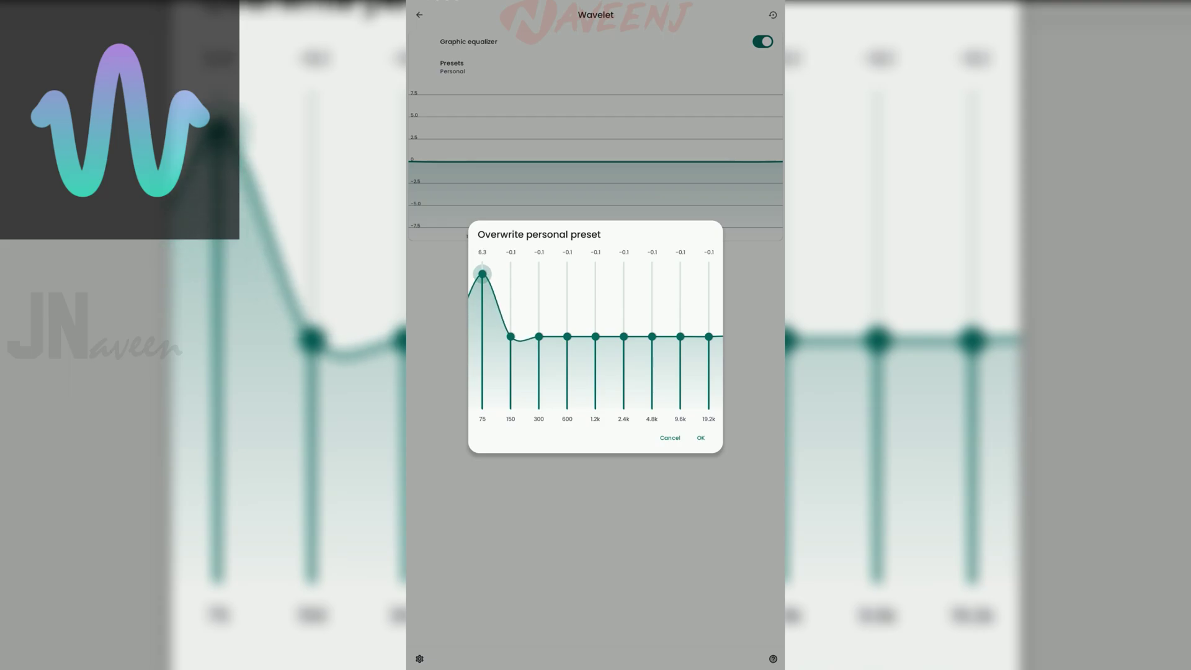
pyautogui.moveTo(539, 336); pyautogui.dragTo(538, 379)
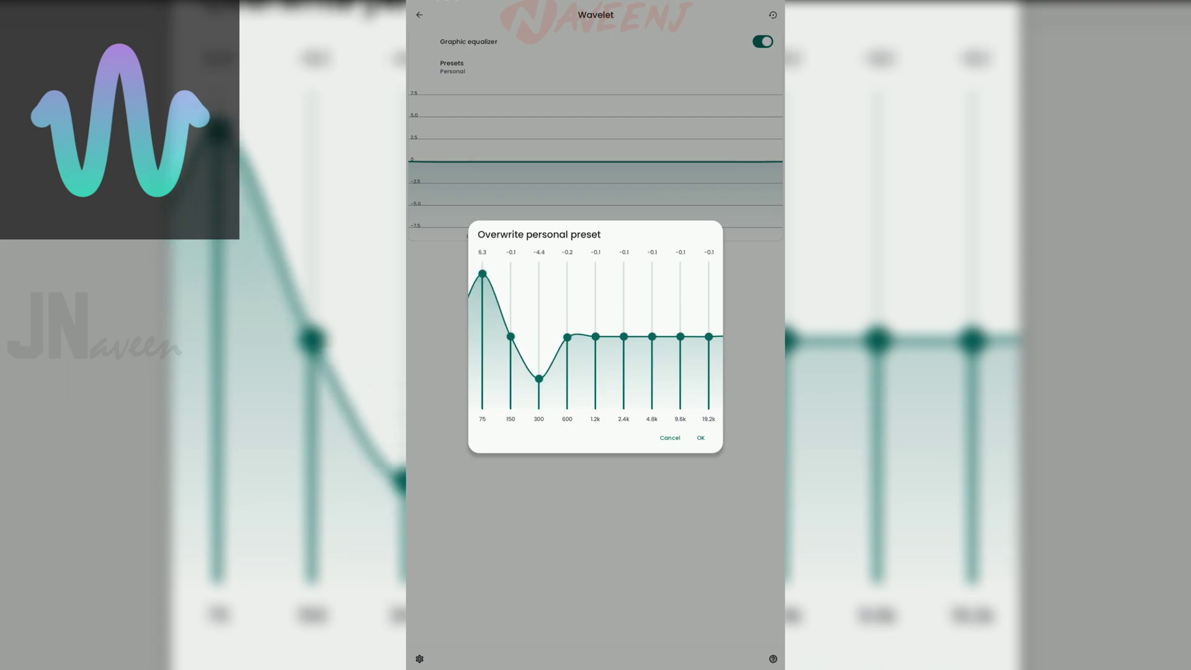
pyautogui.moveTo(567, 336); pyautogui.dragTo(567, 397)
pyautogui.click(596, 333)
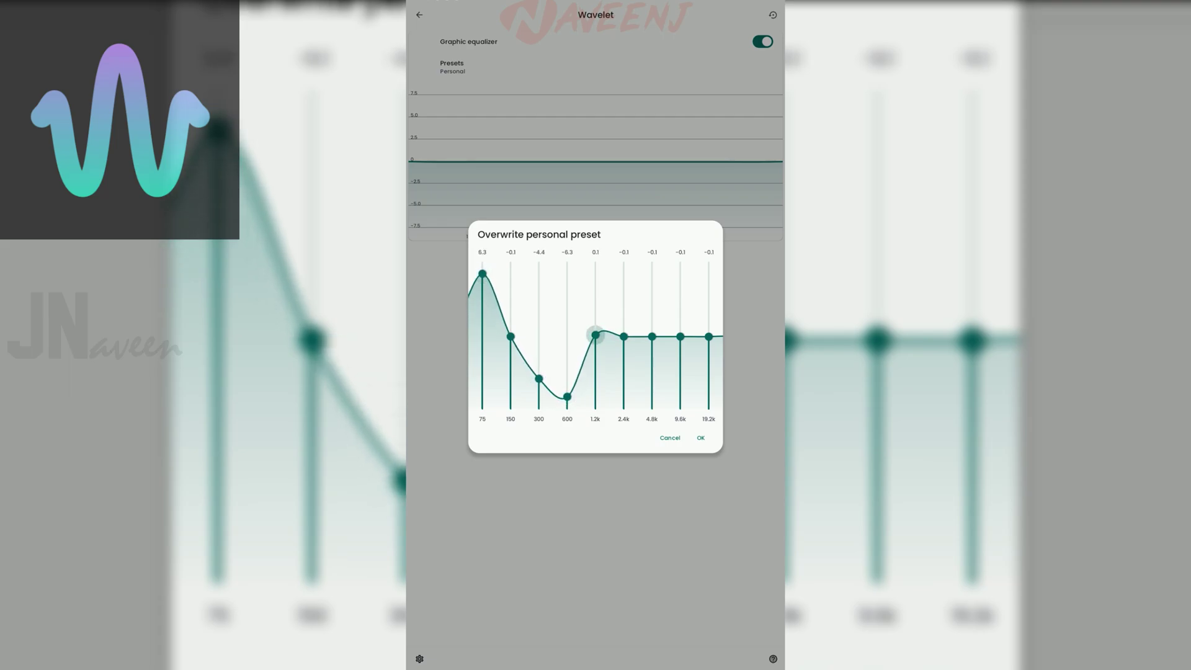
pyautogui.moveTo(595, 333); pyautogui.dragTo(596, 376)
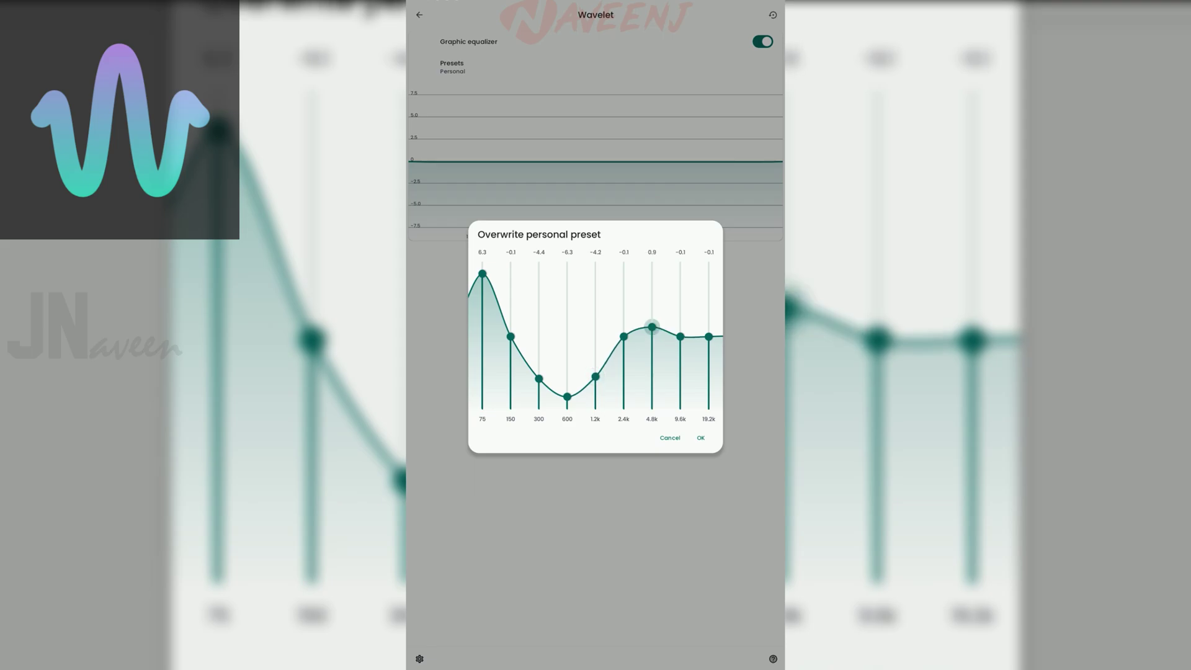
# Boost the 4.8k, 9.6k and 19.2k bands up to 7.5, then drop 75 Hz to -7.5 and lower 150 Hz
pyautogui.moveTo(651, 336)
pyautogui.mouseDown()
pyautogui.moveTo(651, 301)
pyautogui.moveTo(680, 279)
pyautogui.mouseUp()
pyautogui.moveTo(709, 336); pyautogui.dragTo(709, 263)
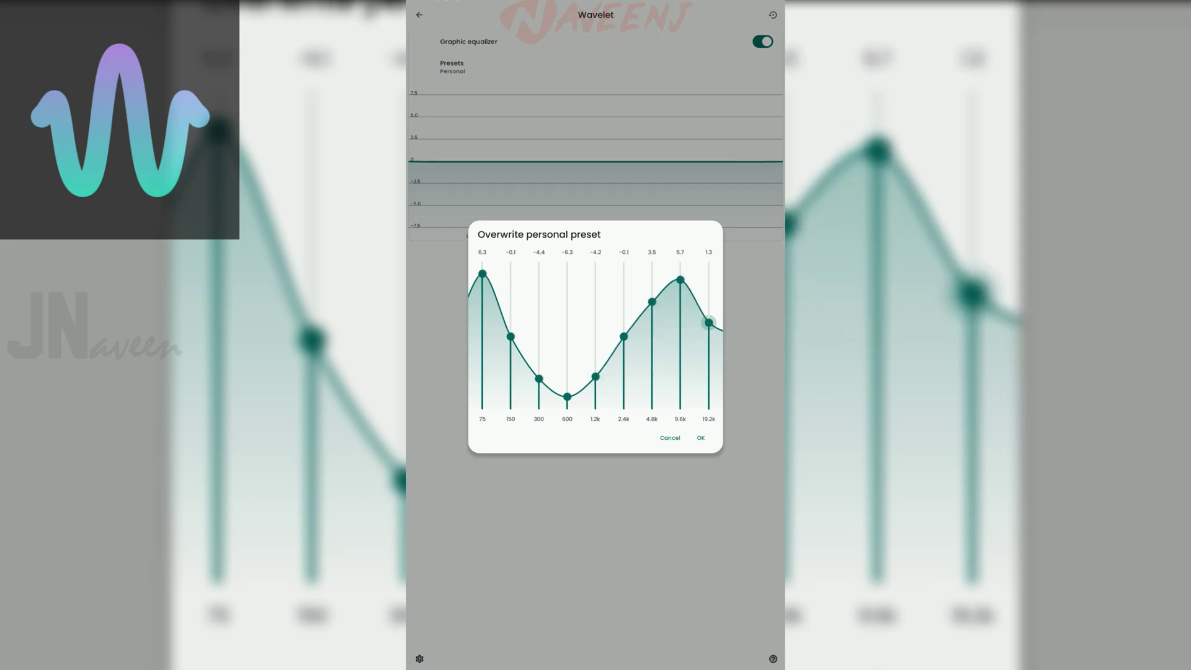
pyautogui.moveTo(481, 273); pyautogui.dragTo(482, 408)
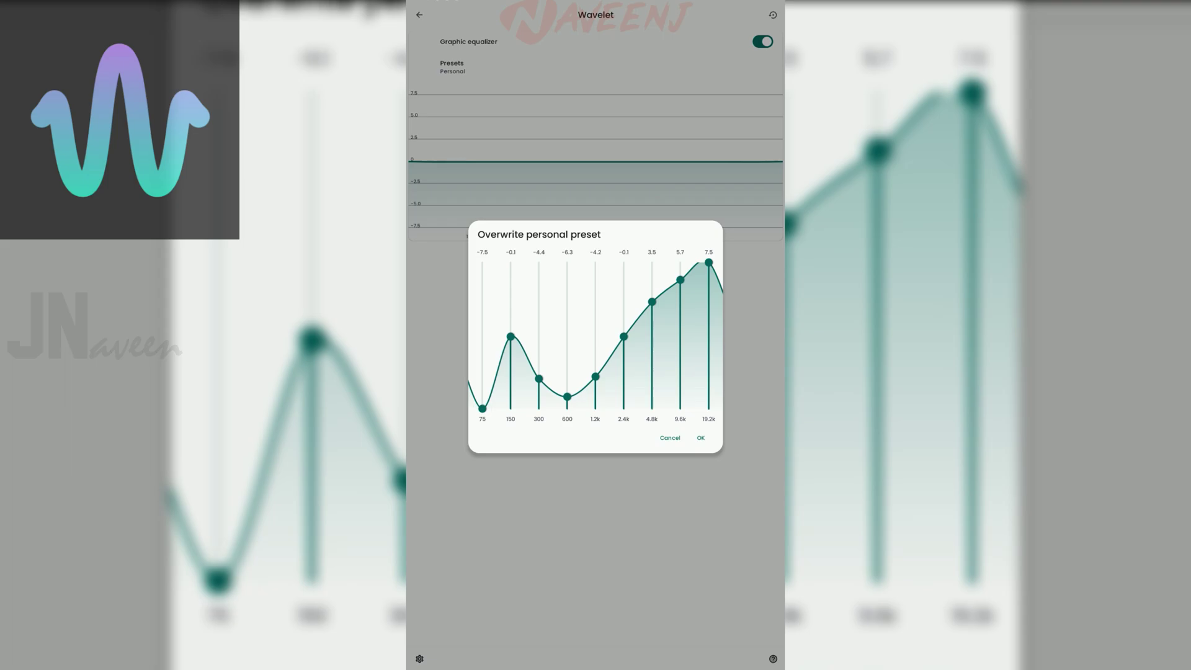
pyautogui.moveTo(510, 336)
pyautogui.mouseDown()
pyautogui.moveTo(510, 388)
pyautogui.moveTo(624, 306)
pyautogui.mouseUp()
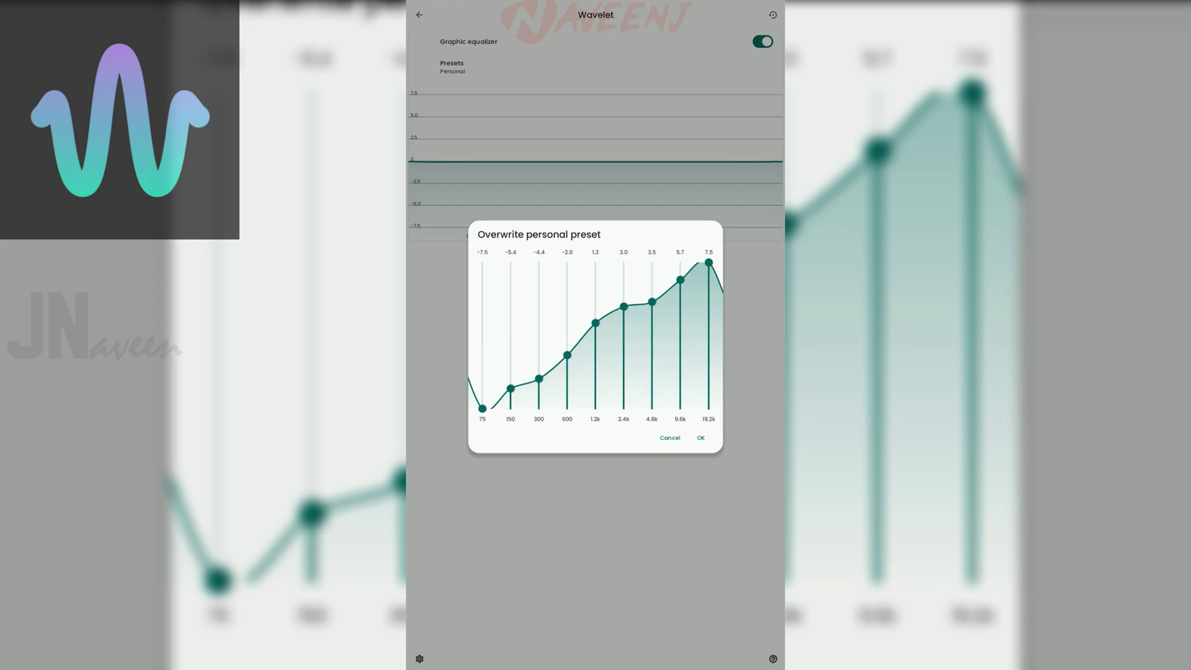
# Pull the 4.8k, 9.6k and 19.2k treble bands back down to leave a peaked curve
pyautogui.moveTo(652, 302); pyautogui.dragTo(652, 332)
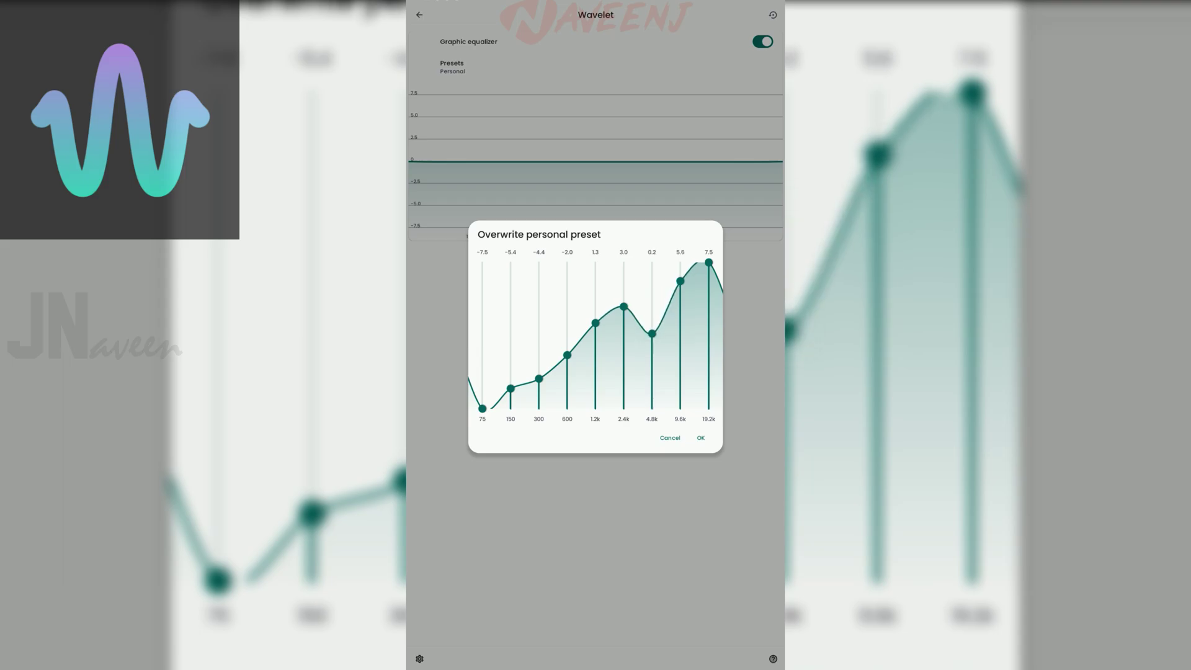
pyautogui.moveTo(679, 282); pyautogui.dragTo(680, 364)
pyautogui.moveTo(709, 263); pyautogui.dragTo(708, 408)
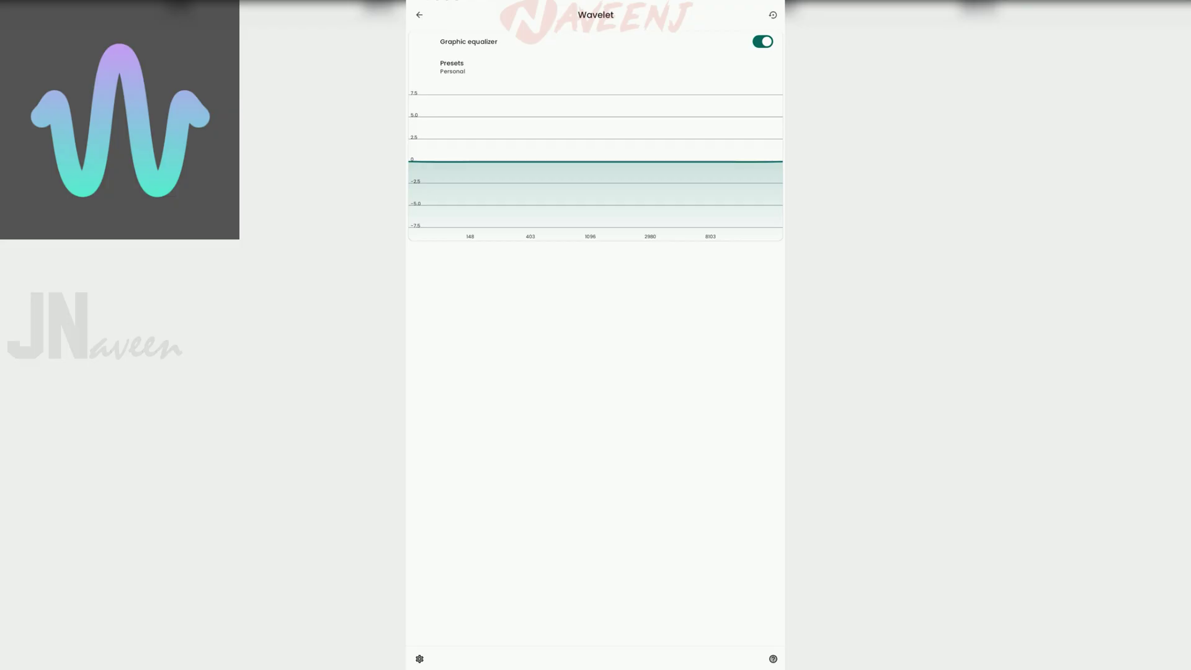
# Switch the equalizer to the Flat preset and then to Dark
pyautogui.click(452, 66)
pyautogui.click(507, 210)
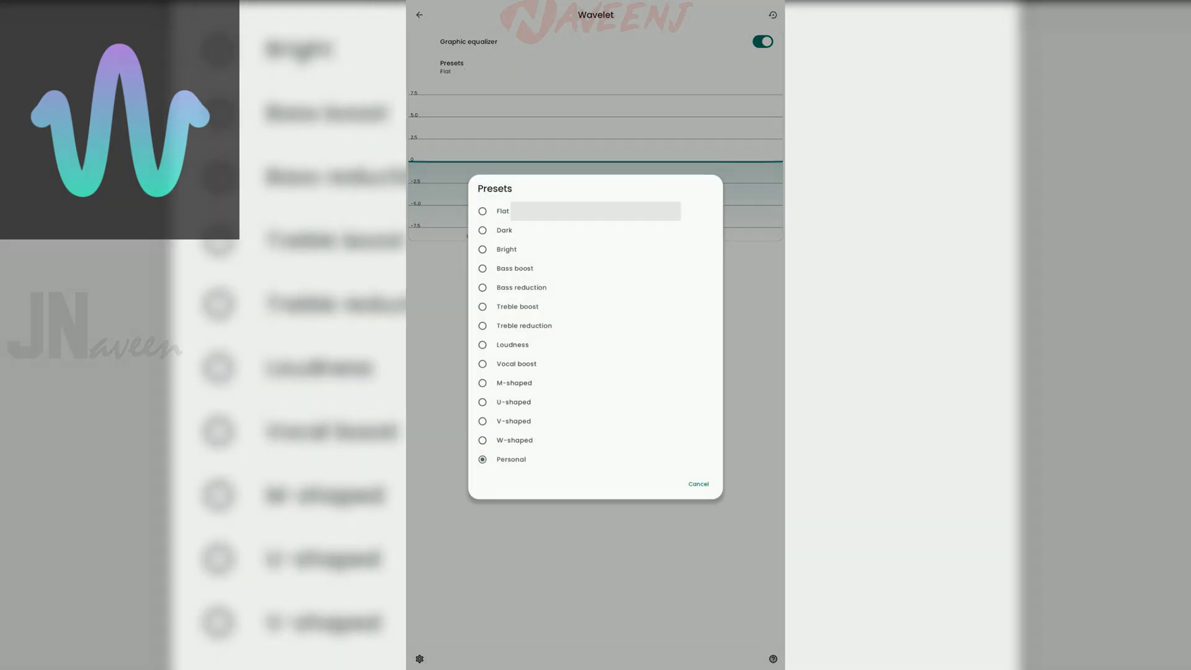
pyautogui.click(452, 66)
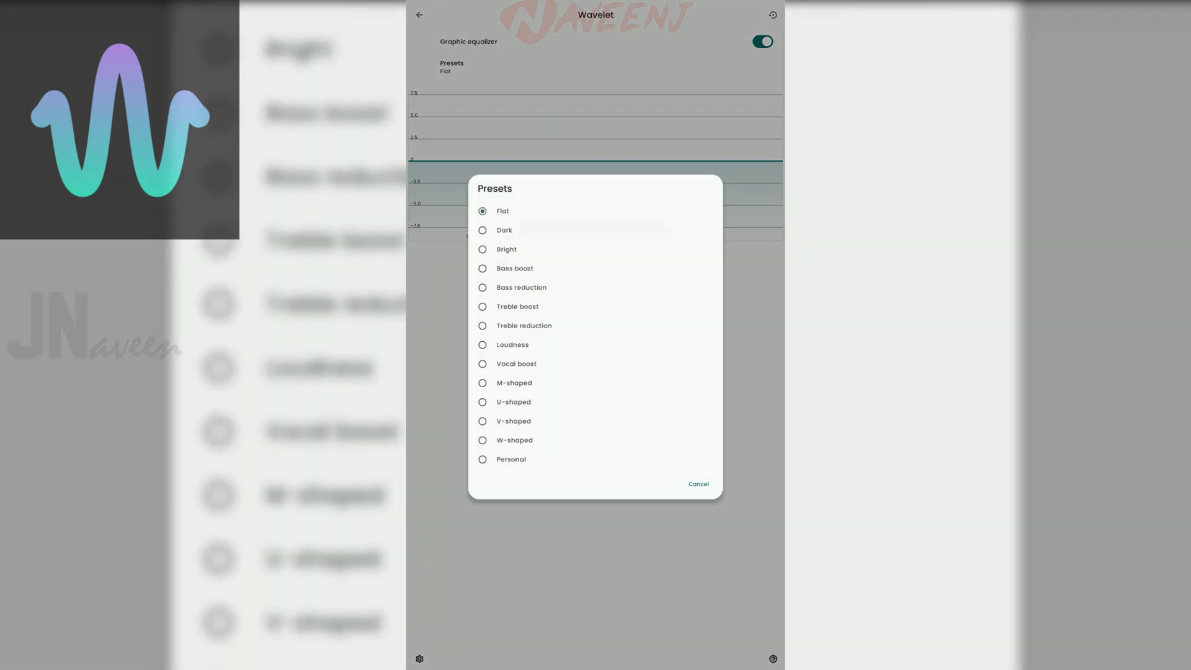
pyautogui.click(521, 231)
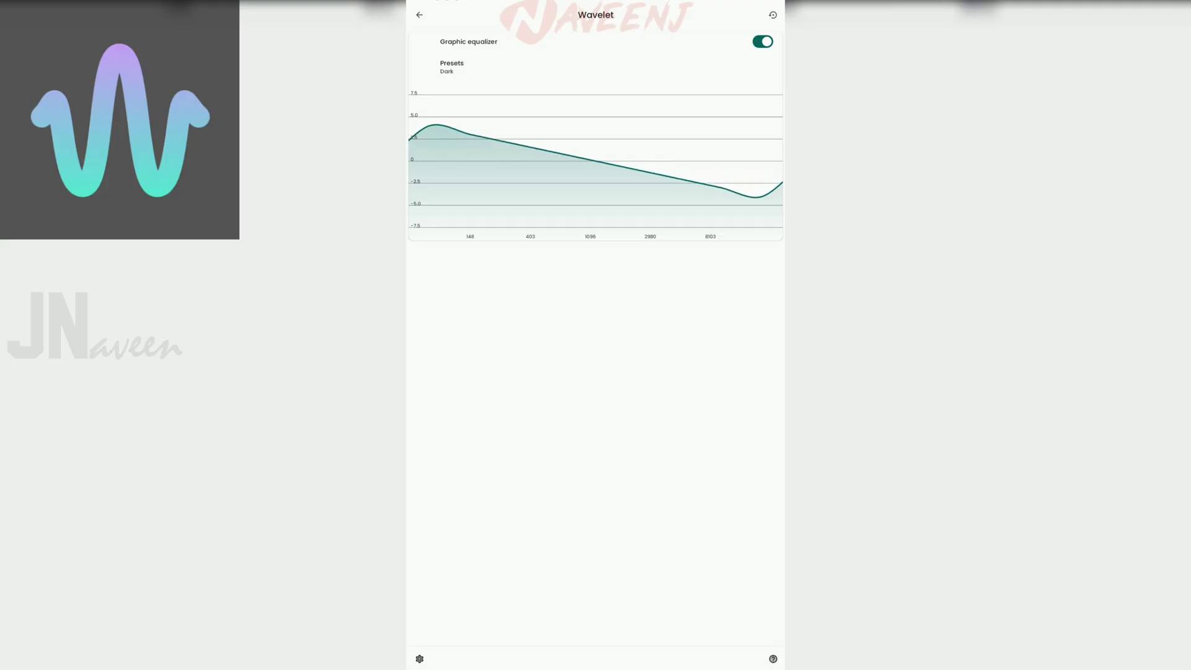
pyautogui.click(419, 15)
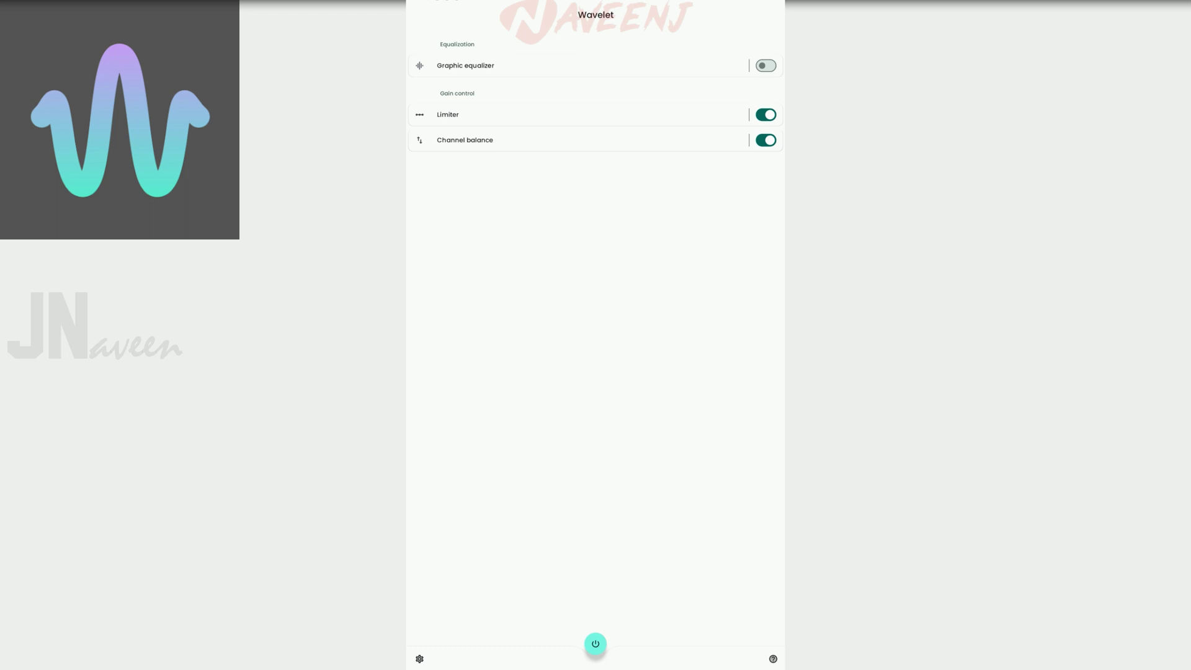
pyautogui.click(484, 115)
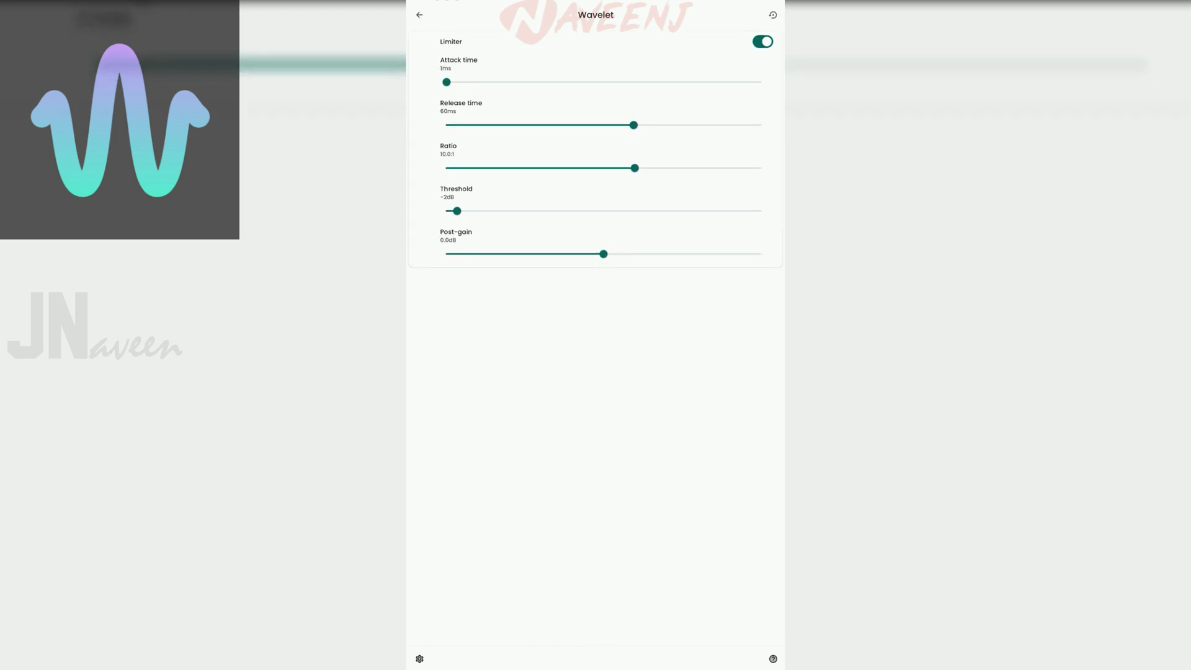
pyautogui.moveTo(447, 82)
pyautogui.mouseDown()
pyautogui.moveTo(492, 82)
pyautogui.moveTo(447, 83)
pyautogui.mouseUp()
pyautogui.press('Escape')
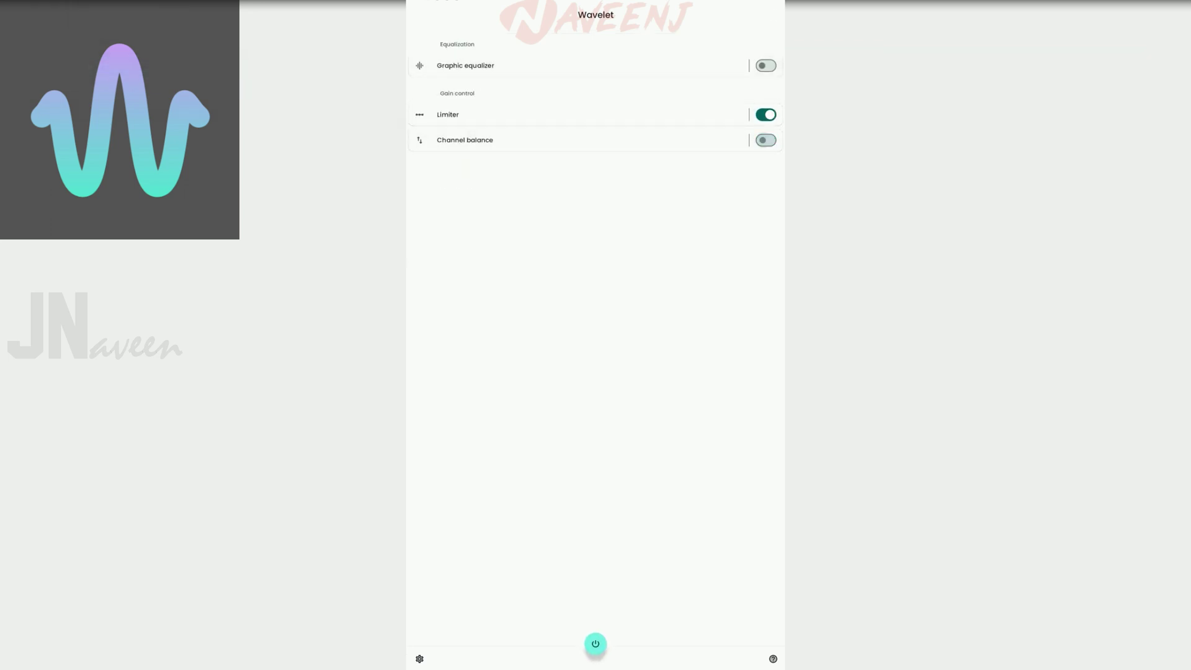
pyautogui.click(766, 139)
pyautogui.click(465, 140)
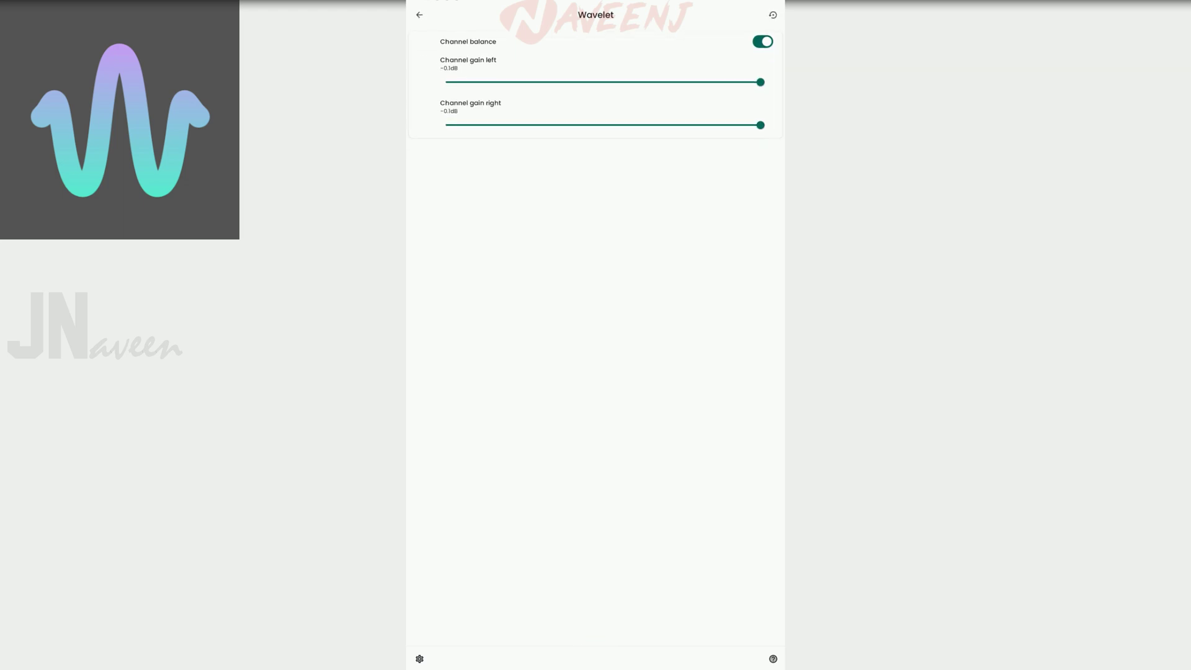
pyautogui.moveTo(759, 81)
pyautogui.mouseDown()
pyautogui.moveTo(447, 82)
pyautogui.moveTo(760, 82)
pyautogui.mouseUp()
pyautogui.moveTo(741, 125)
pyautogui.mouseDown()
pyautogui.moveTo(447, 124)
pyautogui.moveTo(760, 125)
pyautogui.mouseUp()
# Turn the graphic equalizer back on and apply the Flat, Dark and Bright presets in turn
pyautogui.click(419, 14)
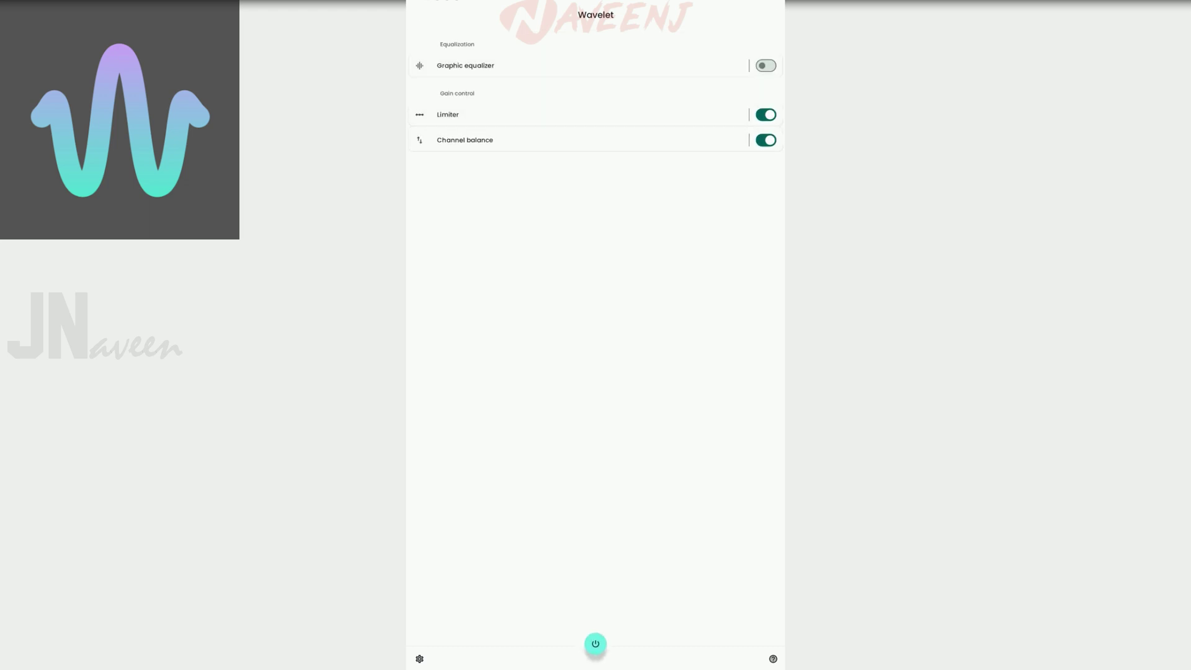
pyautogui.click(465, 66)
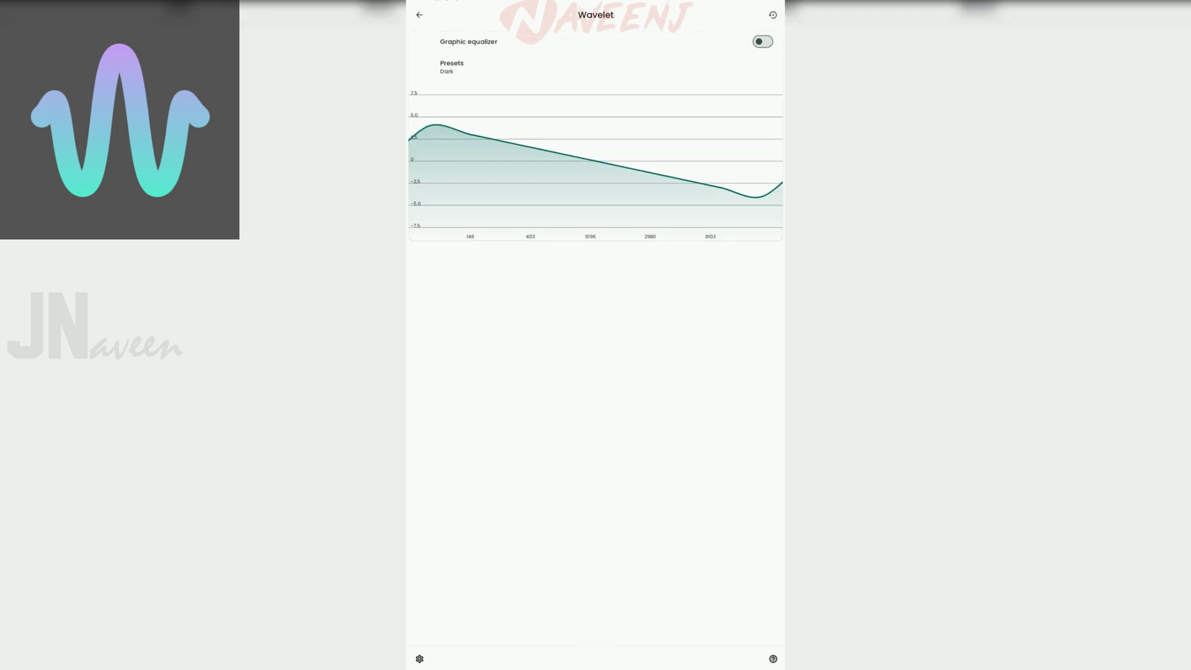
pyautogui.click(761, 41)
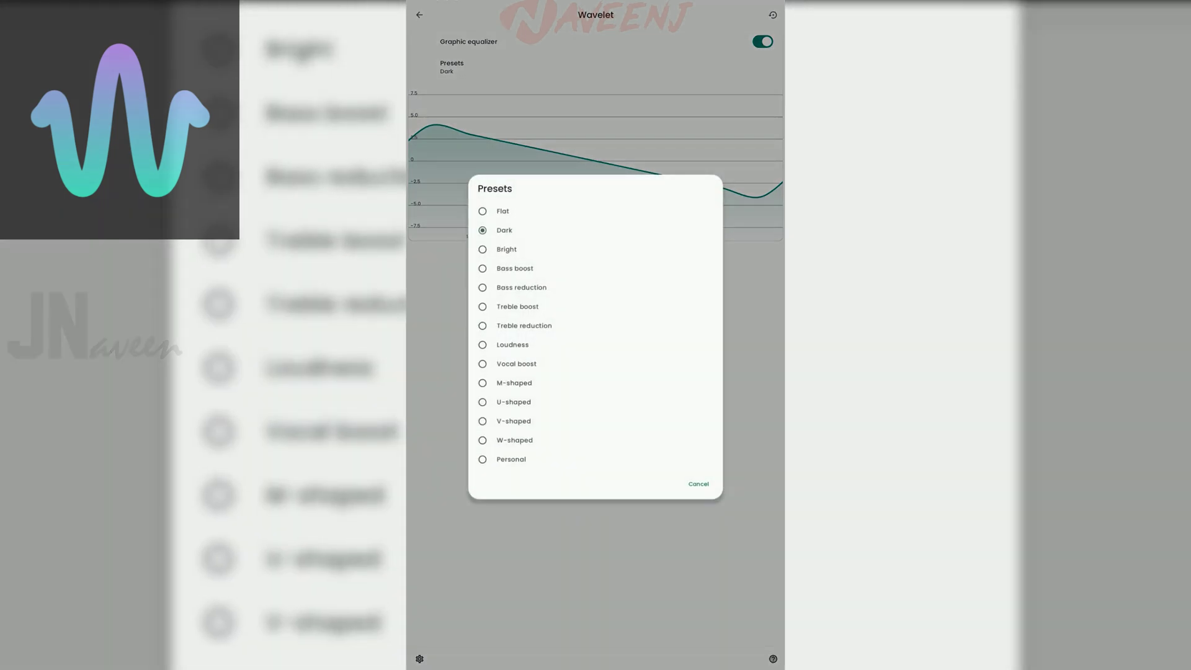
pyautogui.click(522, 211)
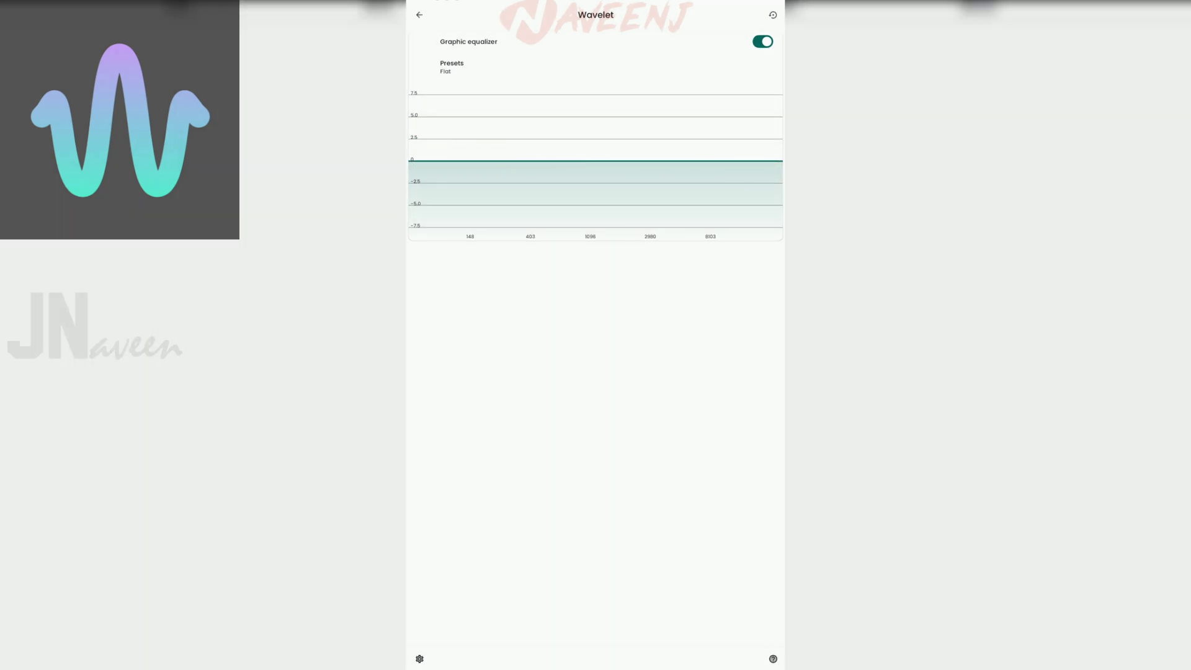
pyautogui.click(451, 66)
pyautogui.click(521, 230)
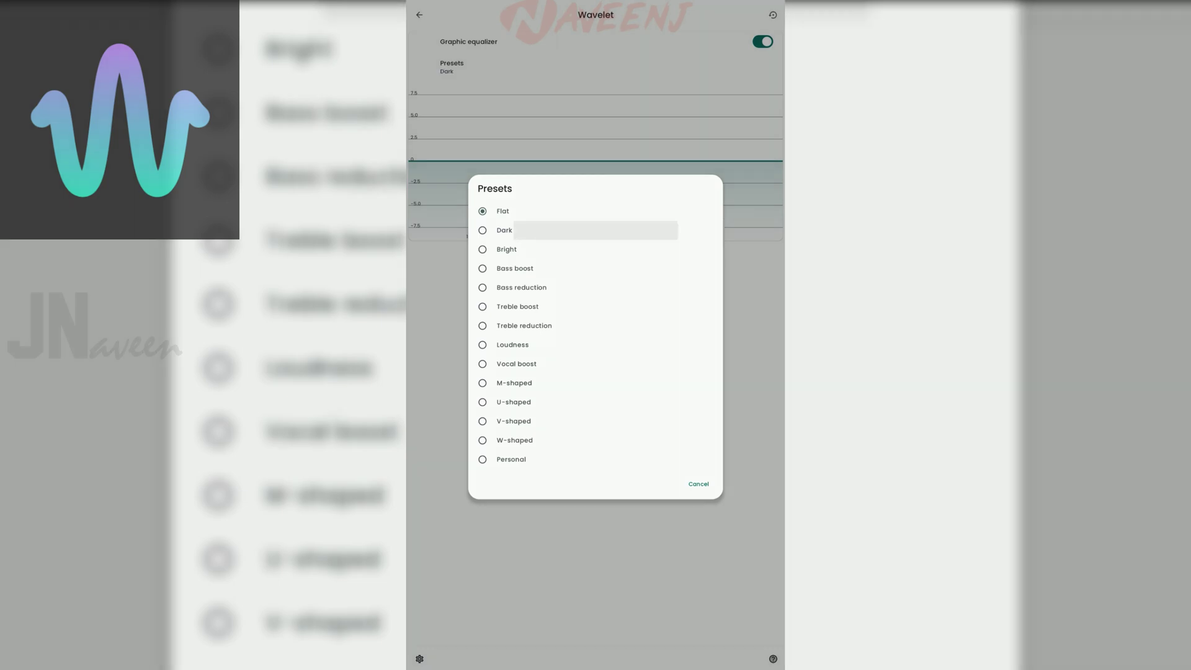
pyautogui.click(452, 65)
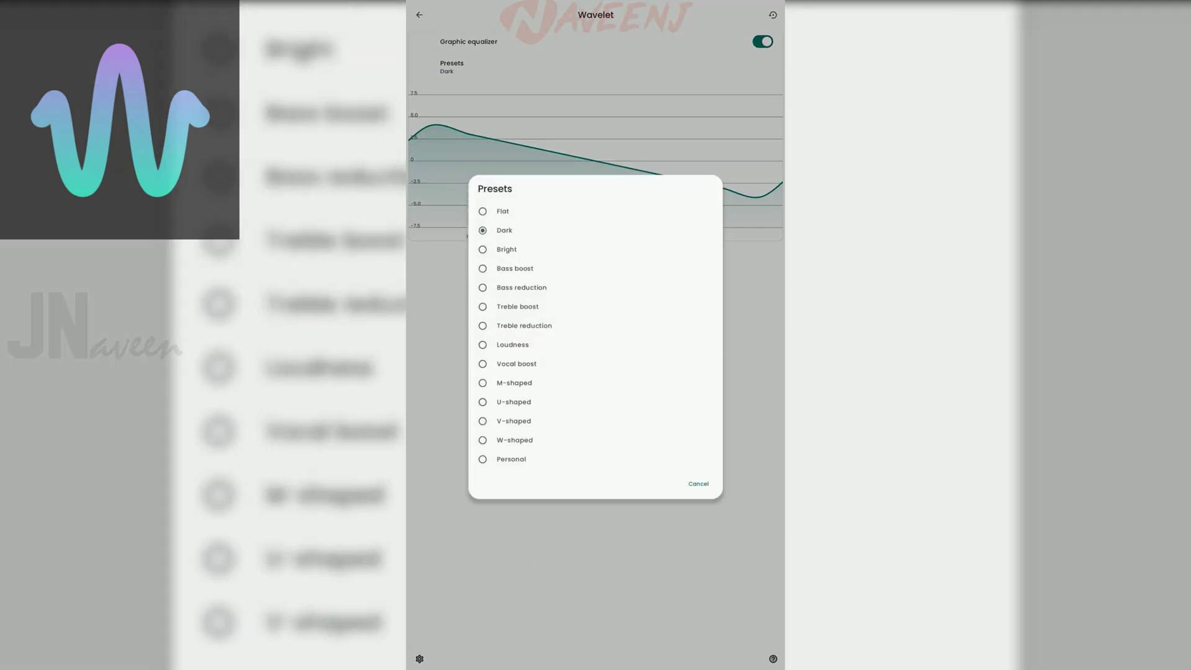
pyautogui.click(522, 248)
# Apply the Bass boost, Bass reduction and Treble boost presets, leaving the preset list open
pyautogui.click(452, 65)
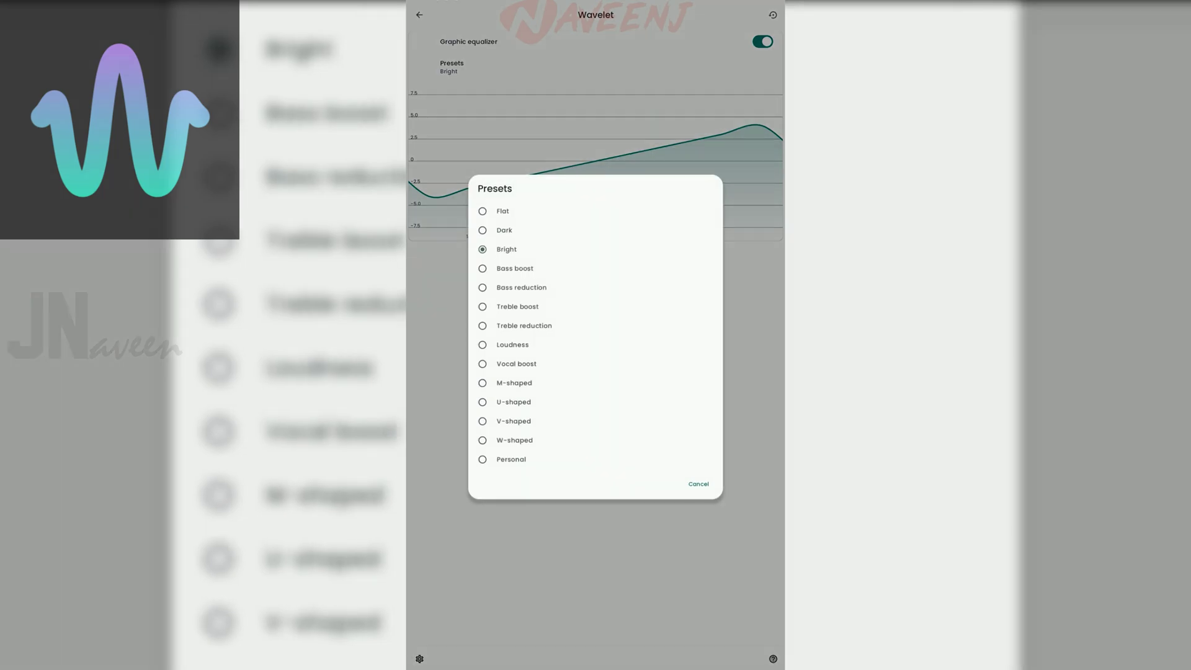
pyautogui.click(522, 268)
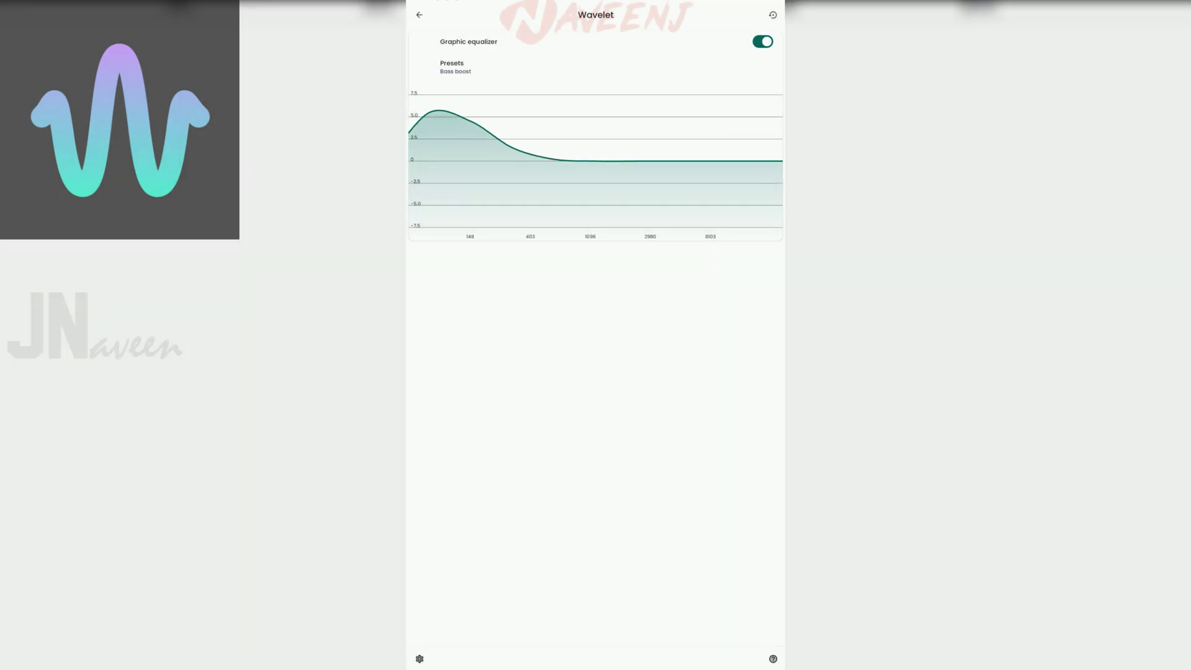
pyautogui.click(452, 65)
pyautogui.click(521, 288)
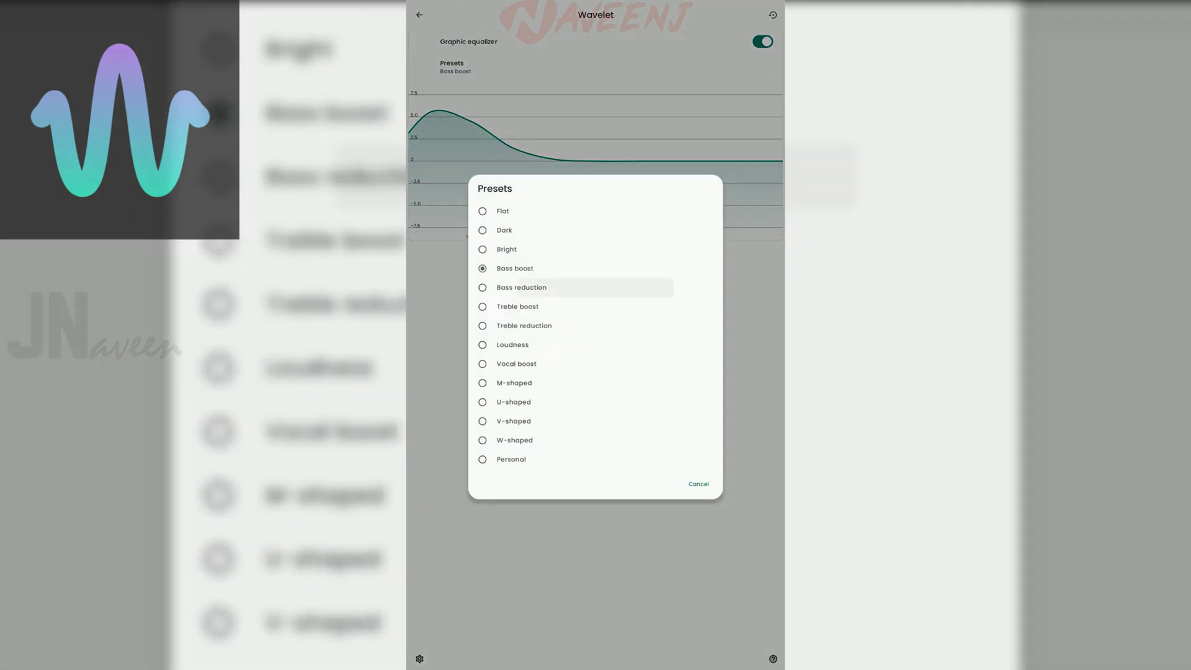
pyautogui.click(451, 65)
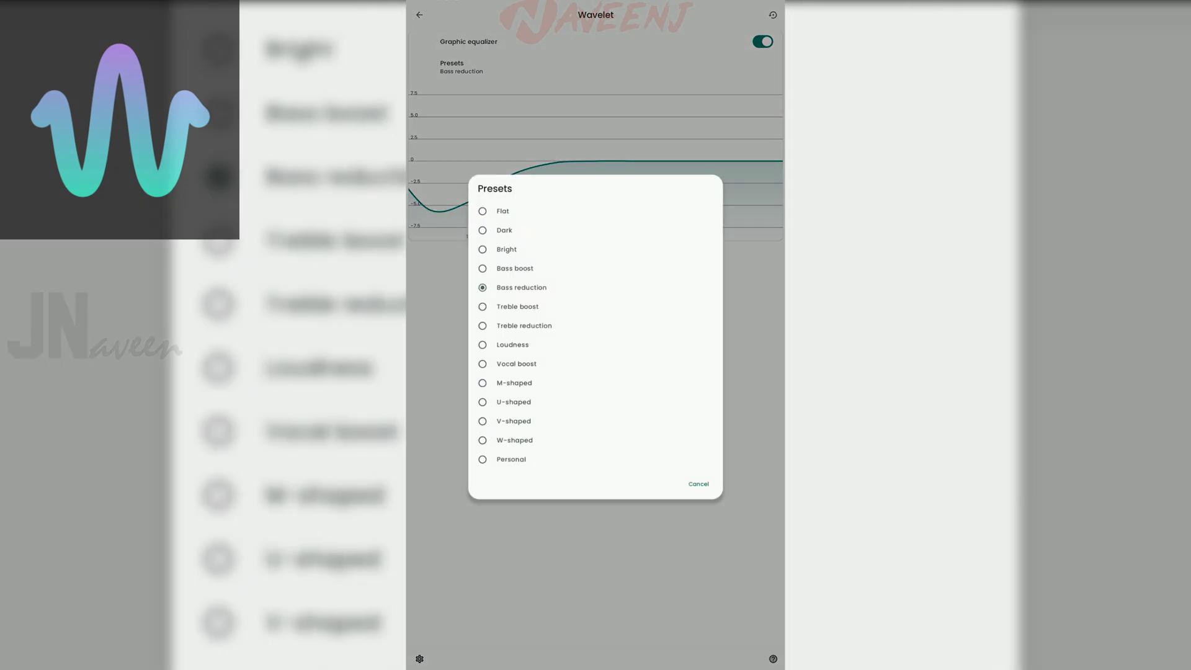
pyautogui.click(522, 306)
pyautogui.click(451, 66)
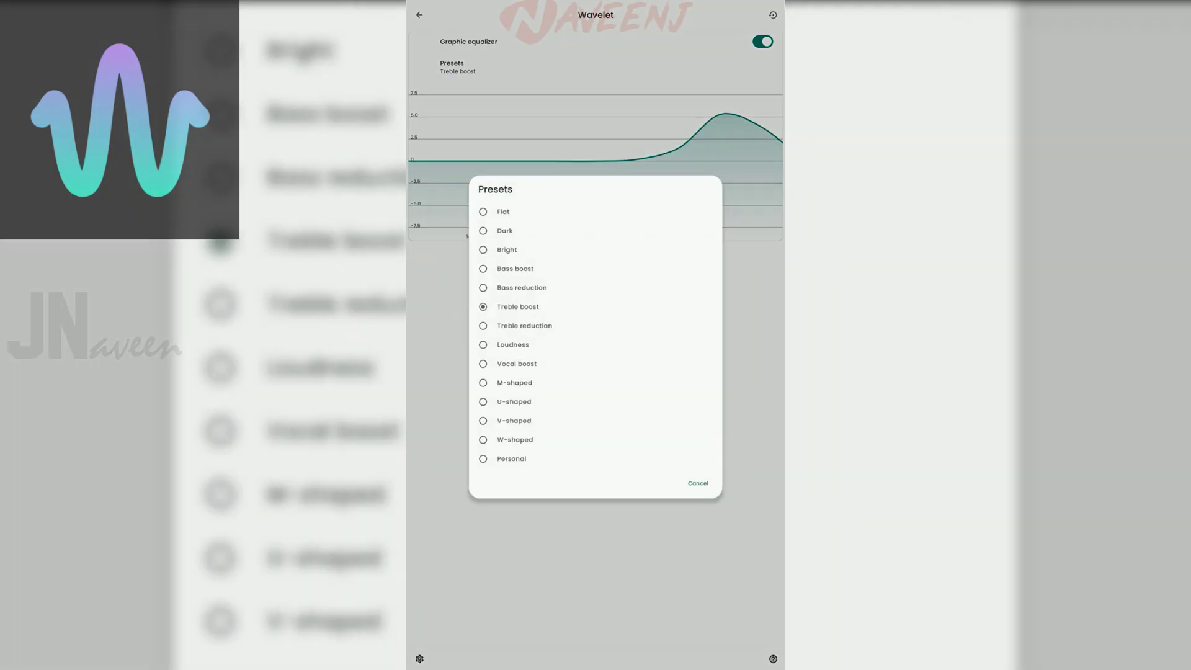